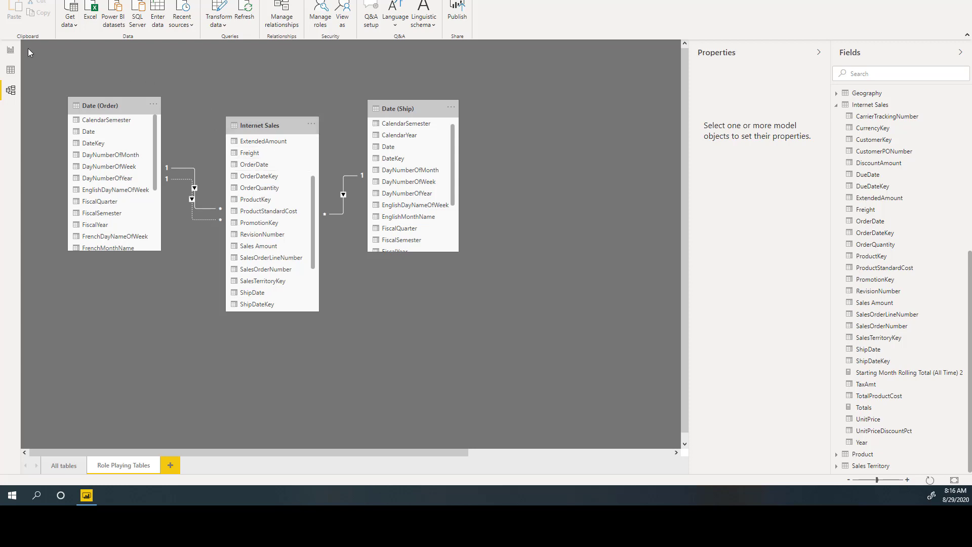
In the report view, duplicate the matrix of Total Sales and Profit by Year and place the copy below the original.
{"action": "left_click", "coordinate": [10, 50]}
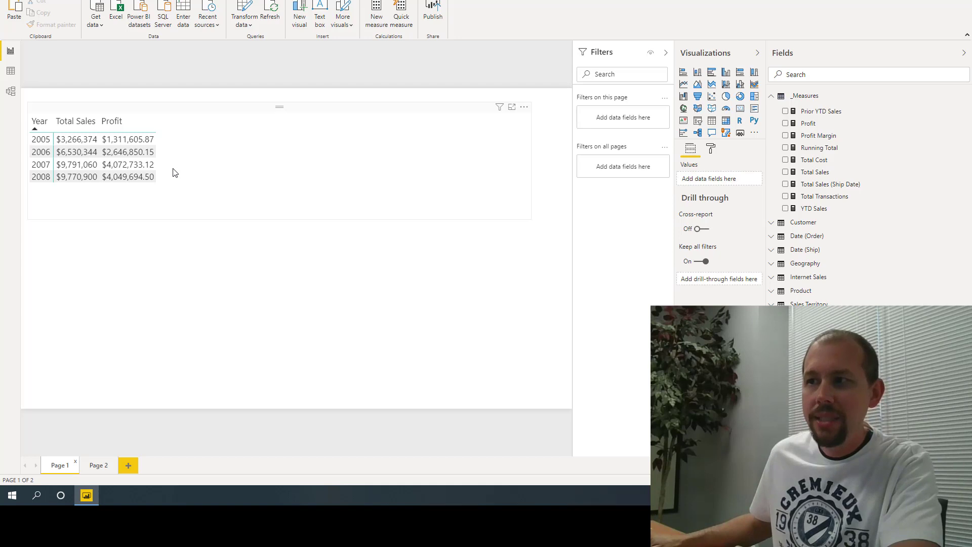
{"action": "left_click", "coordinate": [77, 169]}
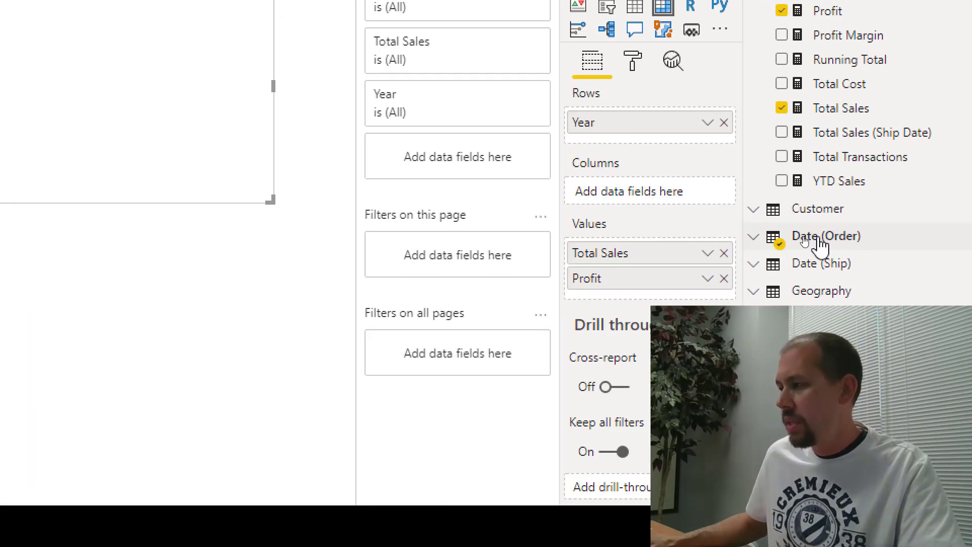
{"action": "mouse_move", "coordinate": [817, 245]}
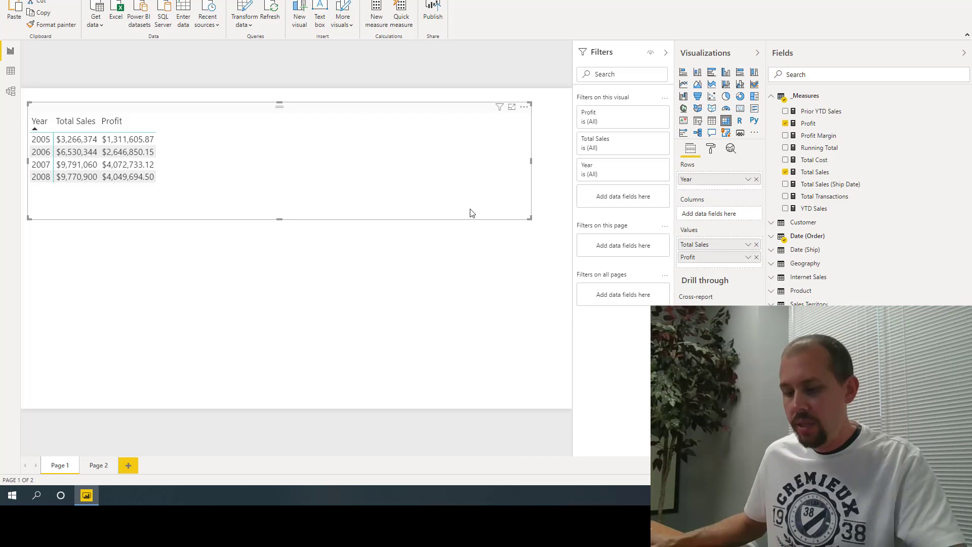
{"action": "key", "text": "ctrl+v"}
{"action": "left_click_drag", "start_coordinate": [424, 243], "coordinate": [425, 294]}
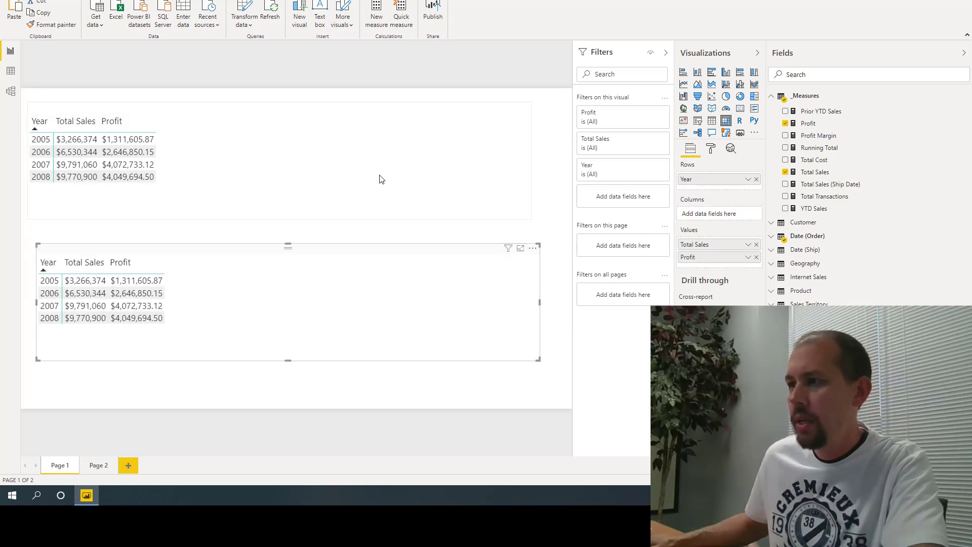
Narrow both matrices to fit their columns and place the copy beside the original.
{"action": "left_click", "coordinate": [531, 160]}
{"action": "left_click_drag", "start_coordinate": [531, 159], "coordinate": [185, 168]}
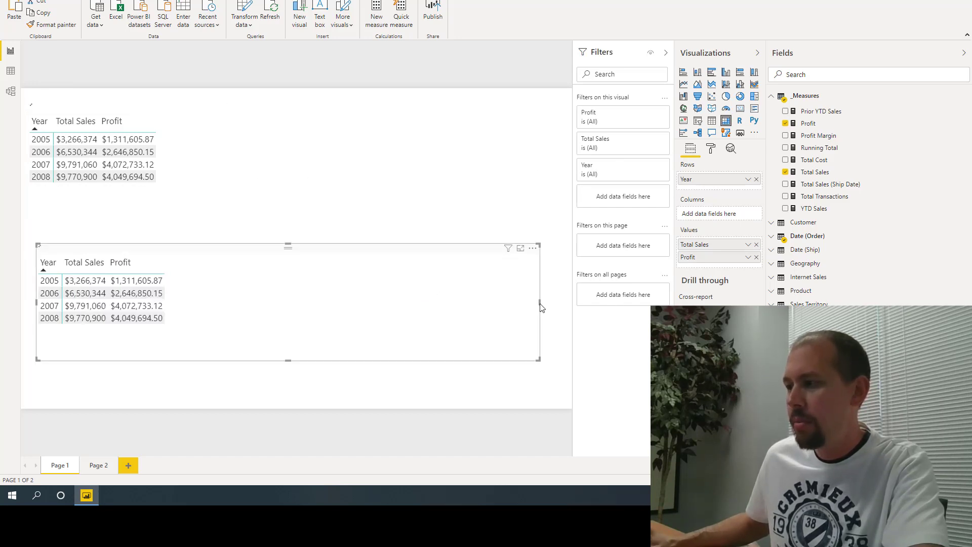
{"action": "left_click_drag", "start_coordinate": [461, 302], "coordinate": [364, 179]}
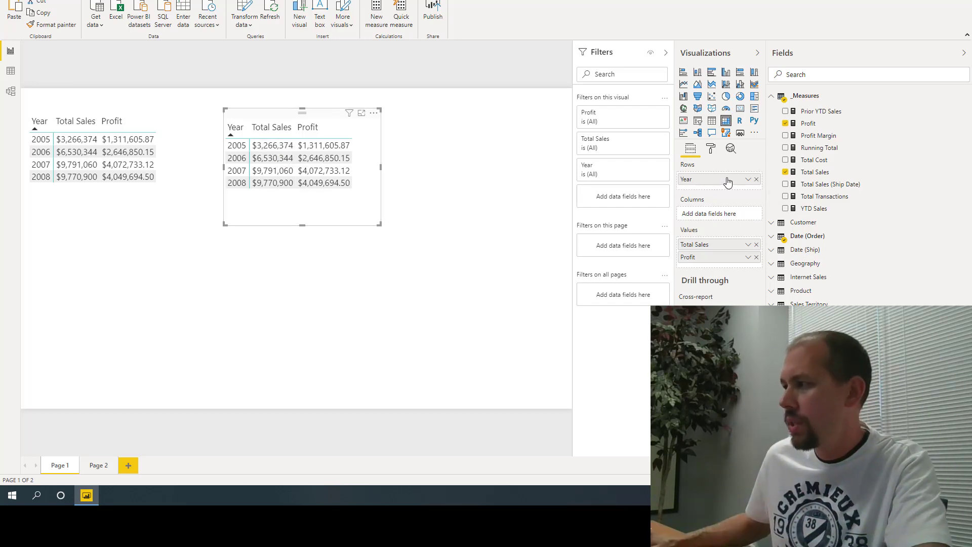
Replace Year in the copied matrix's rows with CalendarYear from the Date (Ship) table, and resize the matrix to fit its columns.
{"action": "left_click", "coordinate": [756, 180]}
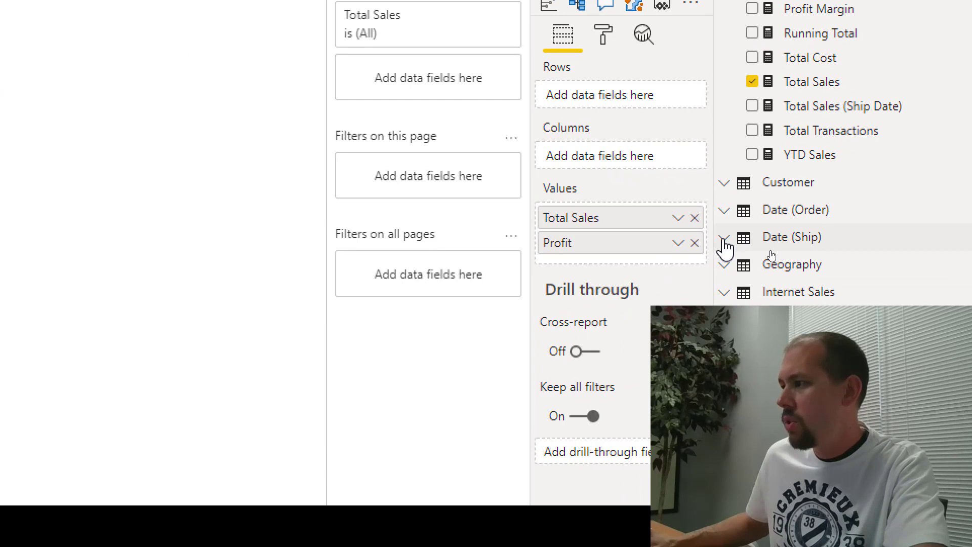
{"action": "left_click", "coordinate": [724, 238]}
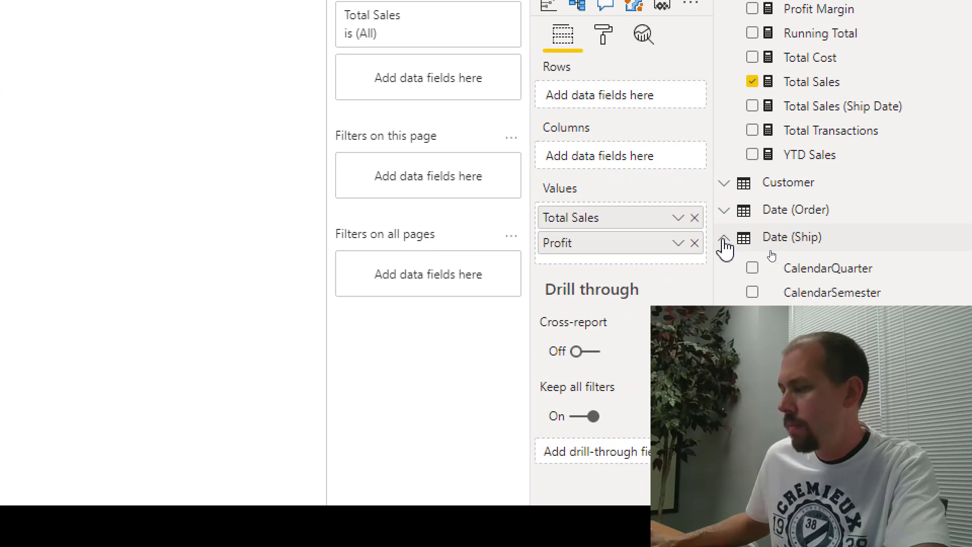
{"action": "left_click_drag", "start_coordinate": [809, 317], "coordinate": [633, 107]}
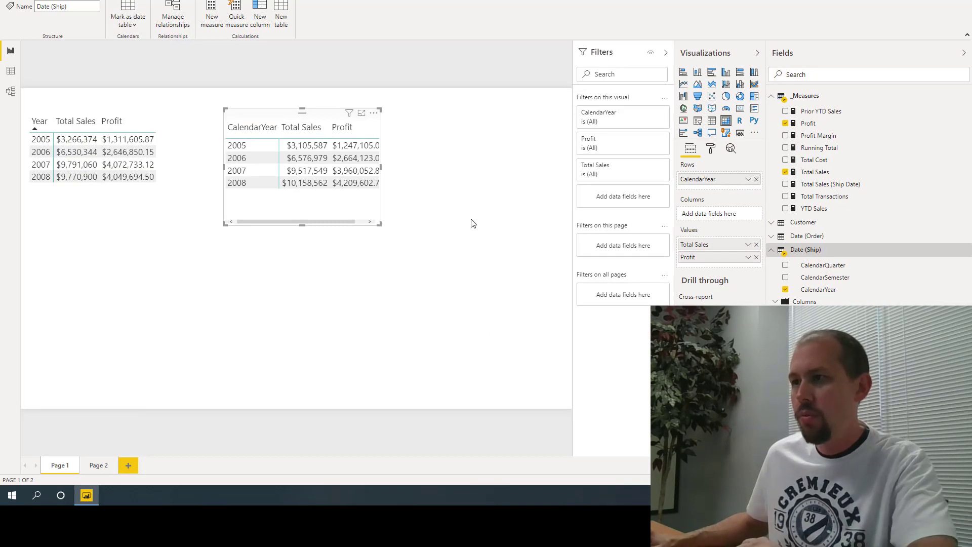
{"action": "left_click_drag", "start_coordinate": [380, 223], "coordinate": [344, 214]}
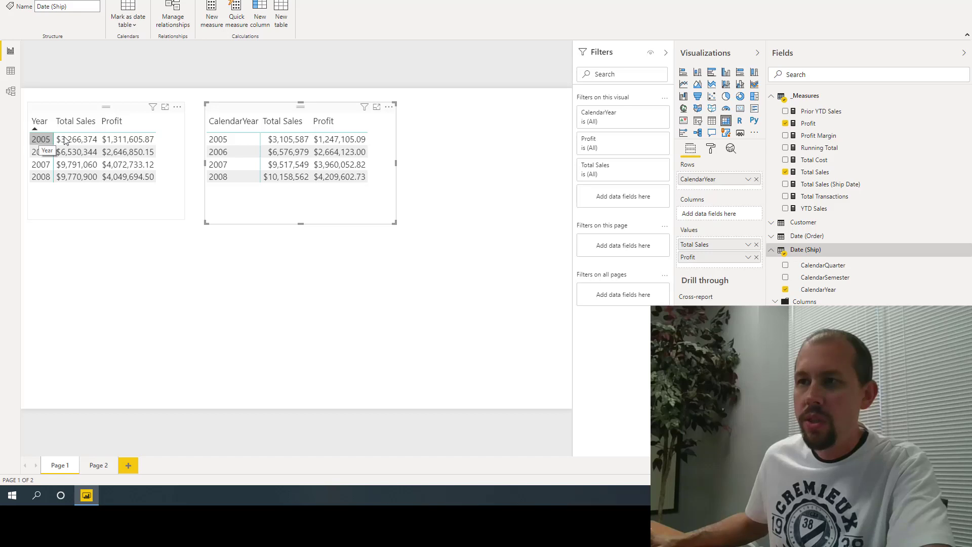
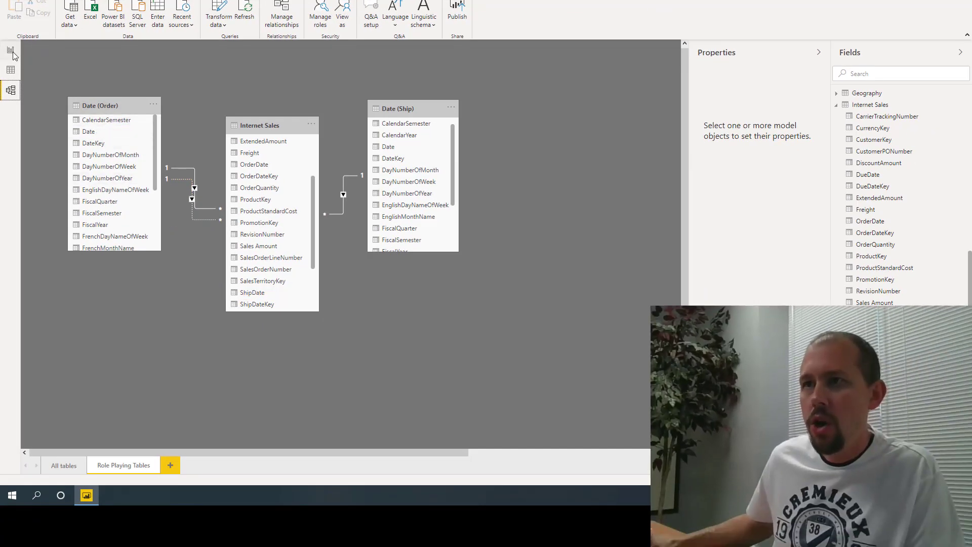
Display the Total Sales (Ship Date) measure's formula, and replace Profit with that measure in the report page's matrix values.
{"action": "left_click", "coordinate": [13, 55]}
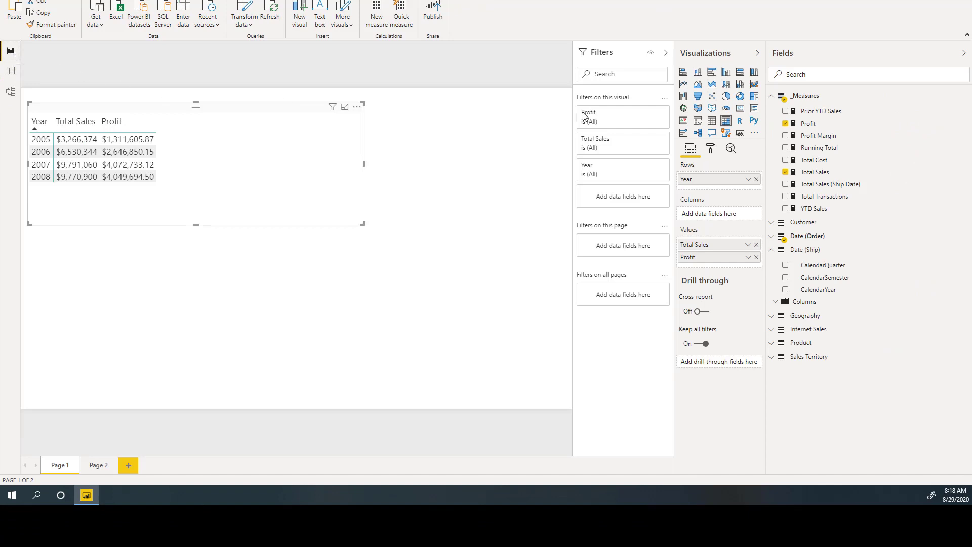
{"action": "left_click", "coordinate": [821, 186]}
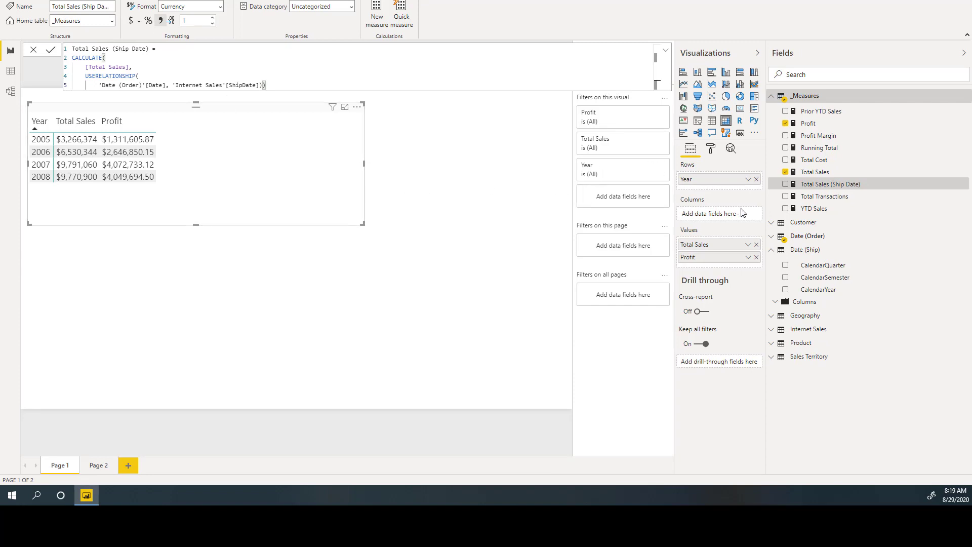
{"action": "left_click", "coordinate": [756, 257]}
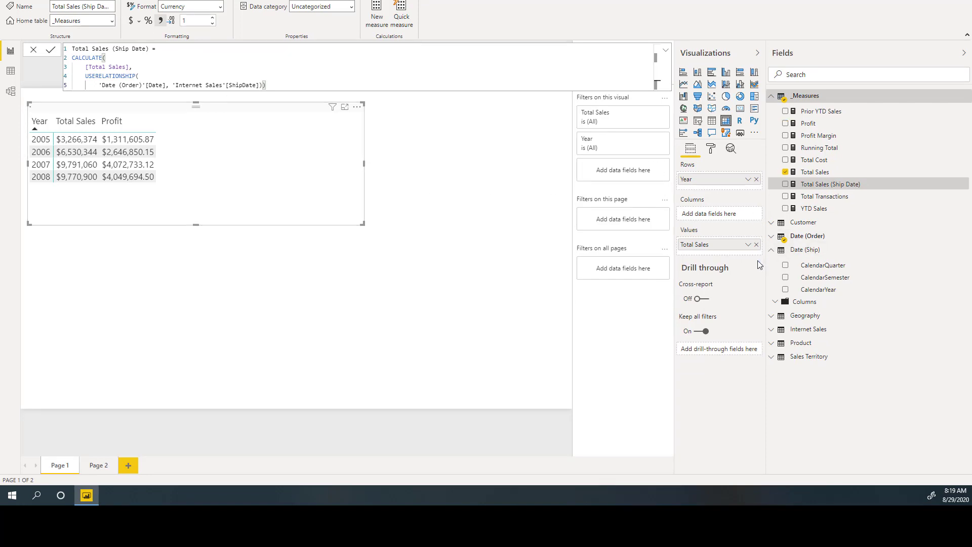
{"action": "left_click", "coordinate": [785, 184]}
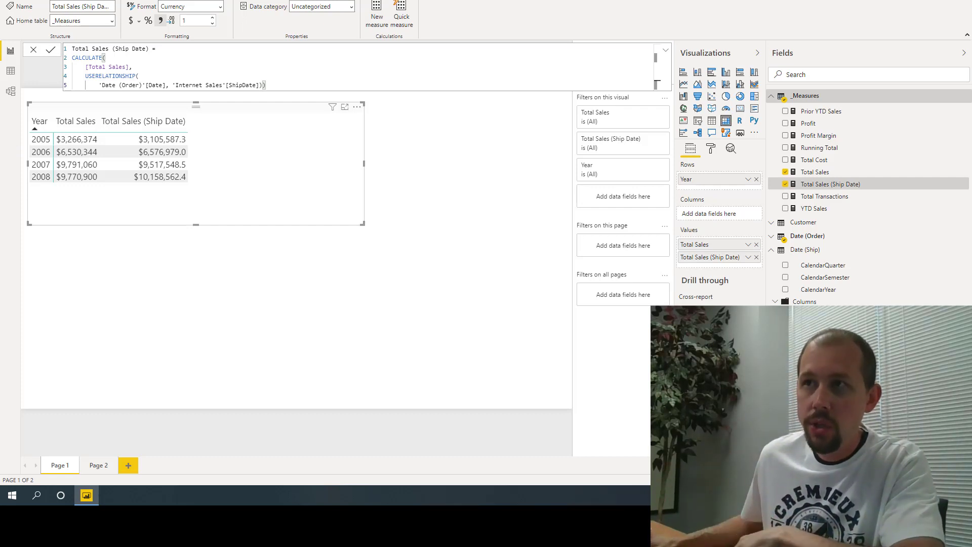
Review which preview features are enabled in the global options, including the enhanced metadata format for datasets, and leave without changing anything.
{"action": "key", "text": "alt+f"}
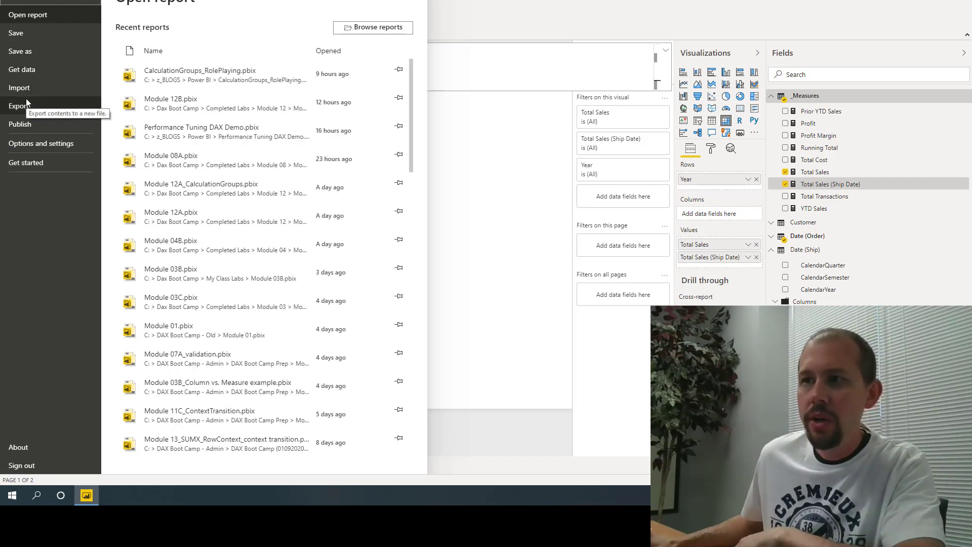
{"action": "left_click", "coordinate": [29, 143]}
{"action": "left_click", "coordinate": [168, 35]}
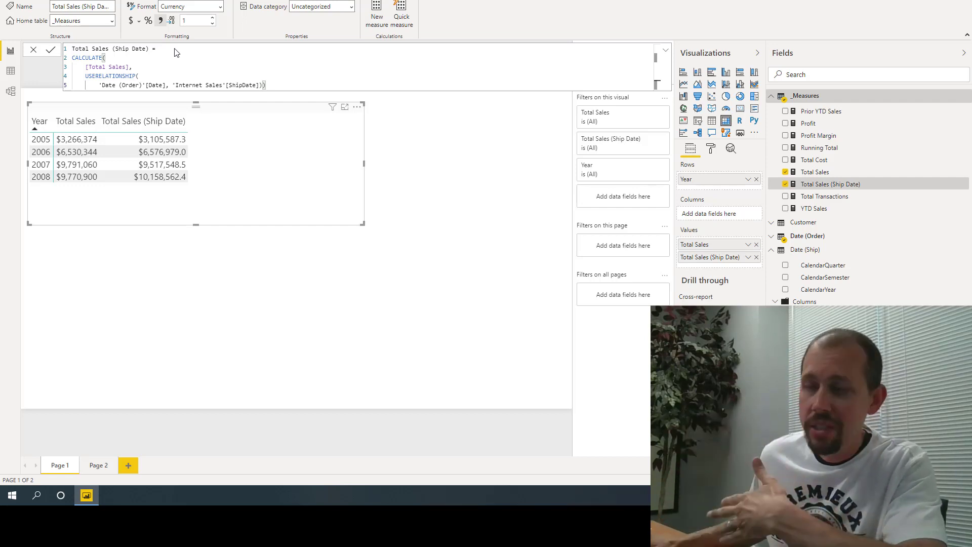
{"action": "left_click", "coordinate": [356, 250]}
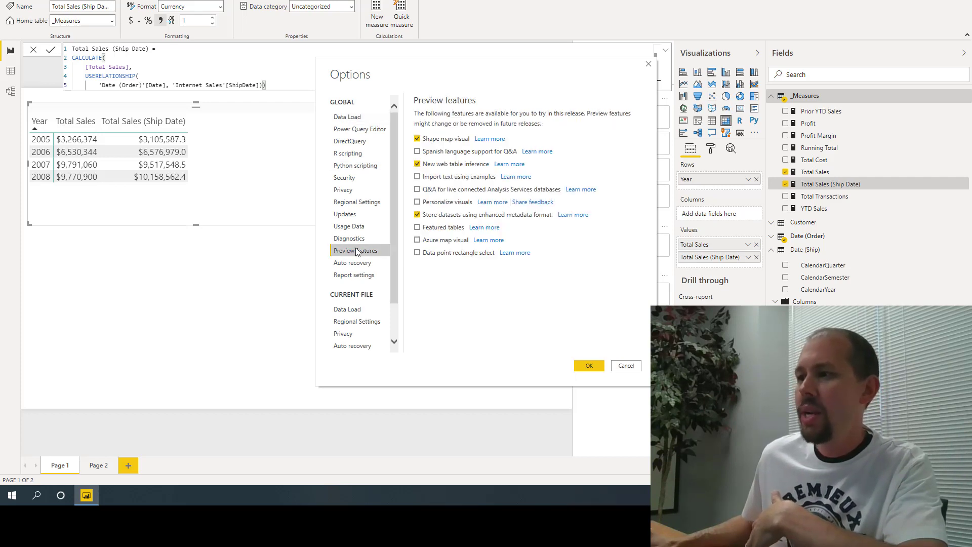
{"action": "left_click_drag", "start_coordinate": [483, 76], "coordinate": [301, 60]}
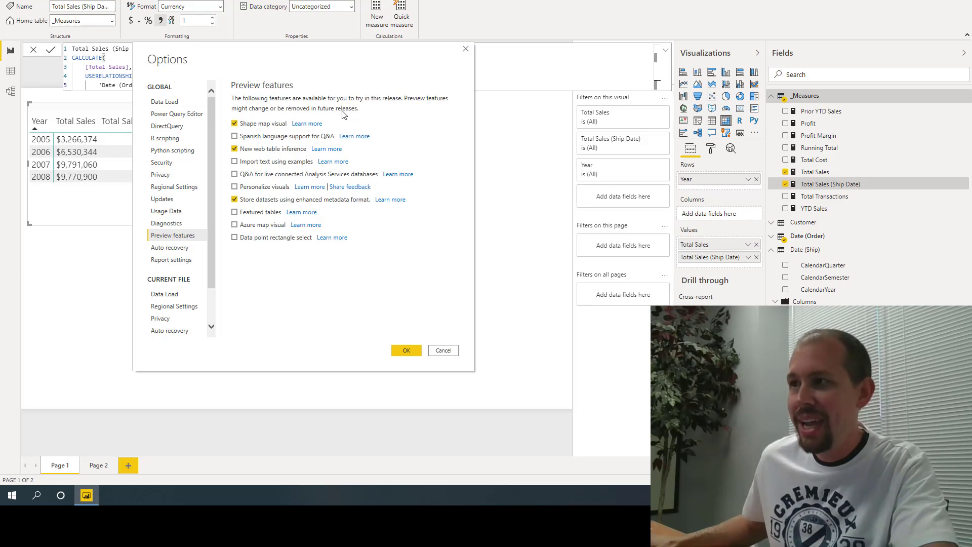
{"action": "left_click", "coordinate": [443, 350]}
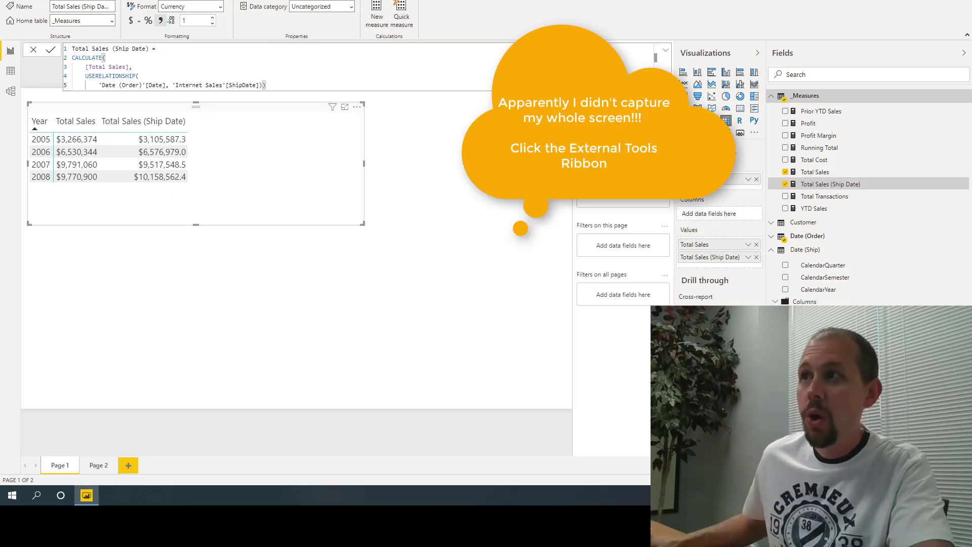
Open the model in Tabular Editor and create a calculation group named "Measures by Ship Date".
{"action": "left_click", "coordinate": [218, 0]}
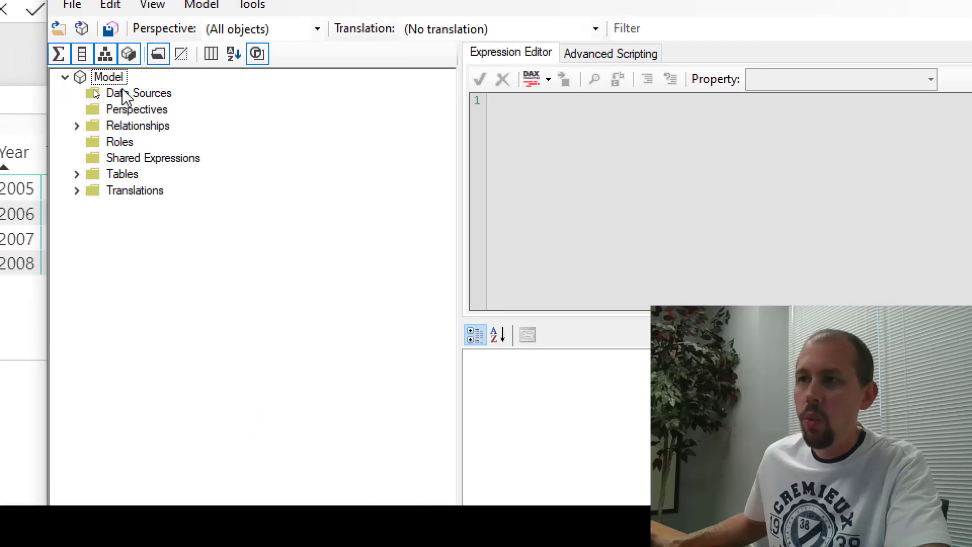
{"action": "right_click", "coordinate": [124, 81]}
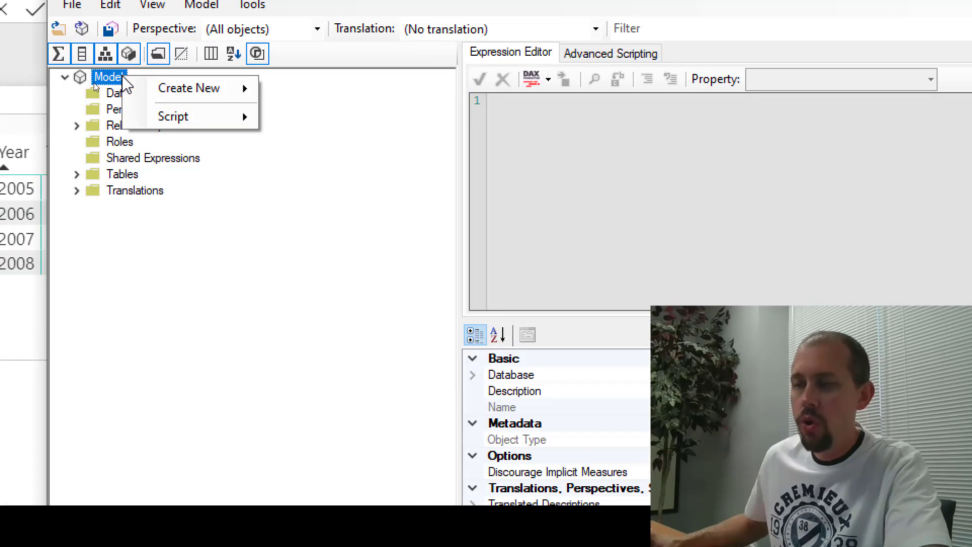
{"action": "mouse_move", "coordinate": [178, 97]}
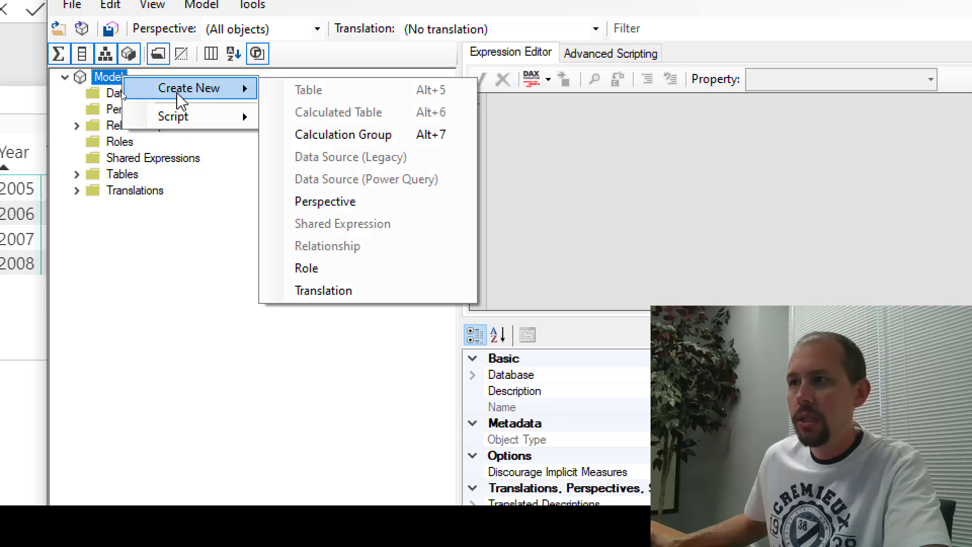
{"action": "left_click", "coordinate": [330, 143]}
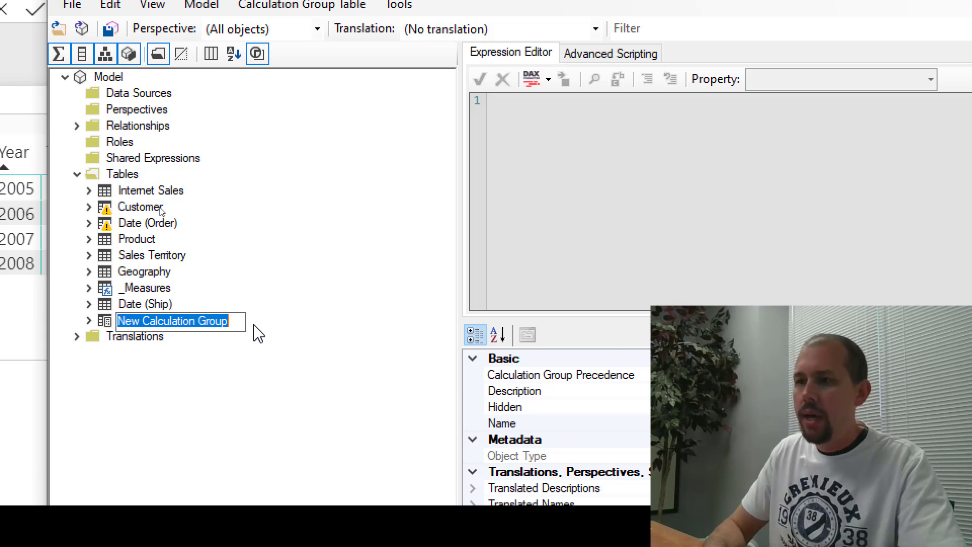
{"action": "type", "text": "Measures"}
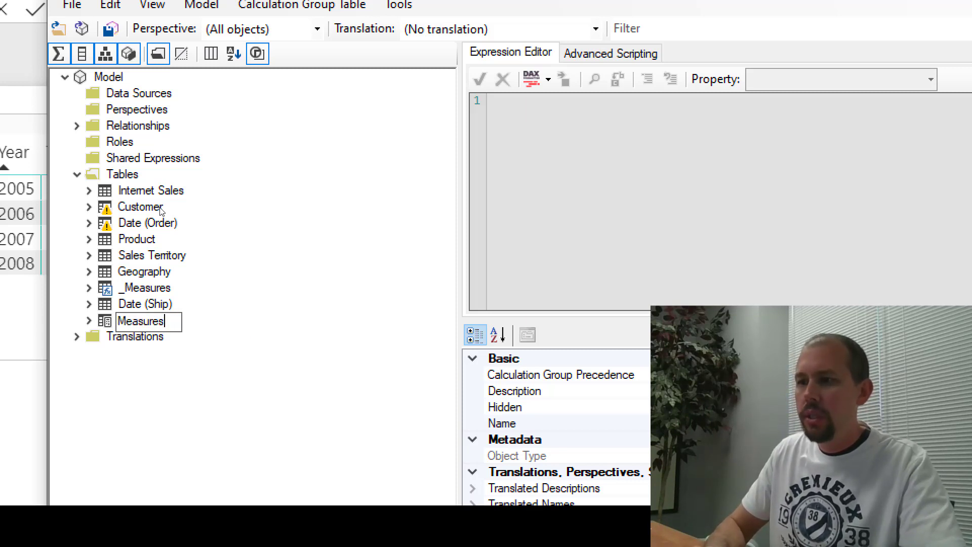
{"action": "type", "text": " by Ship "}
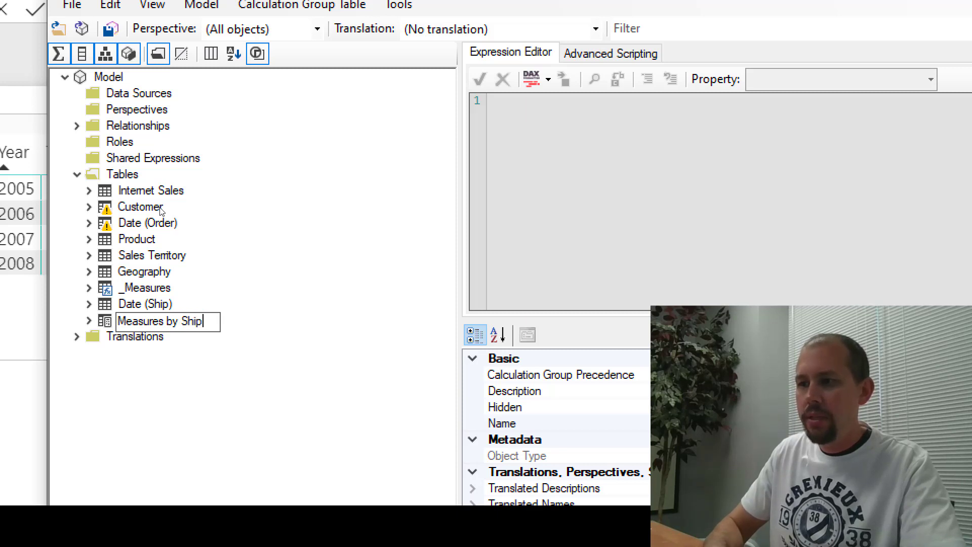
{"action": "type", "text": "Date"}
{"action": "key", "text": "Return"}
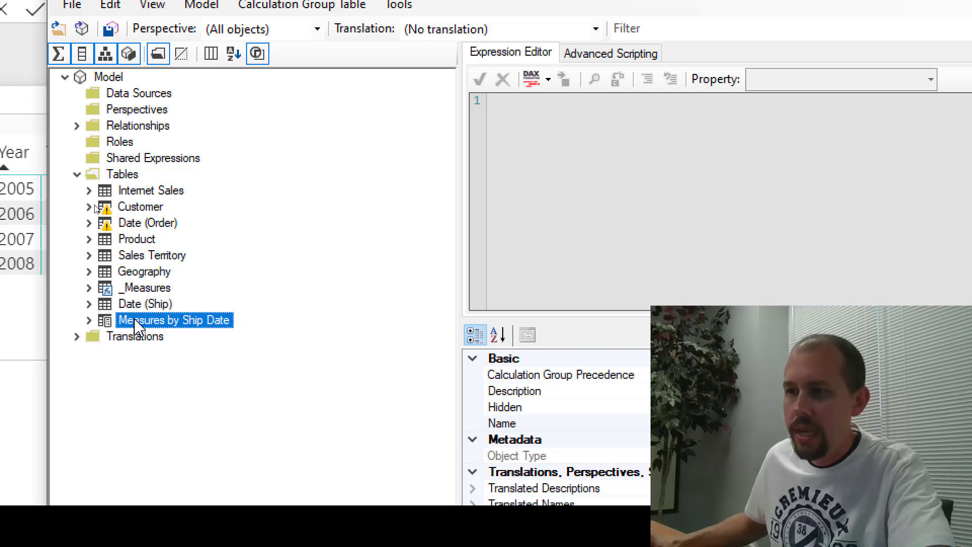
Add a new calculation item to the Measures by Ship Date calculation group.
{"action": "left_click", "coordinate": [96, 320]}
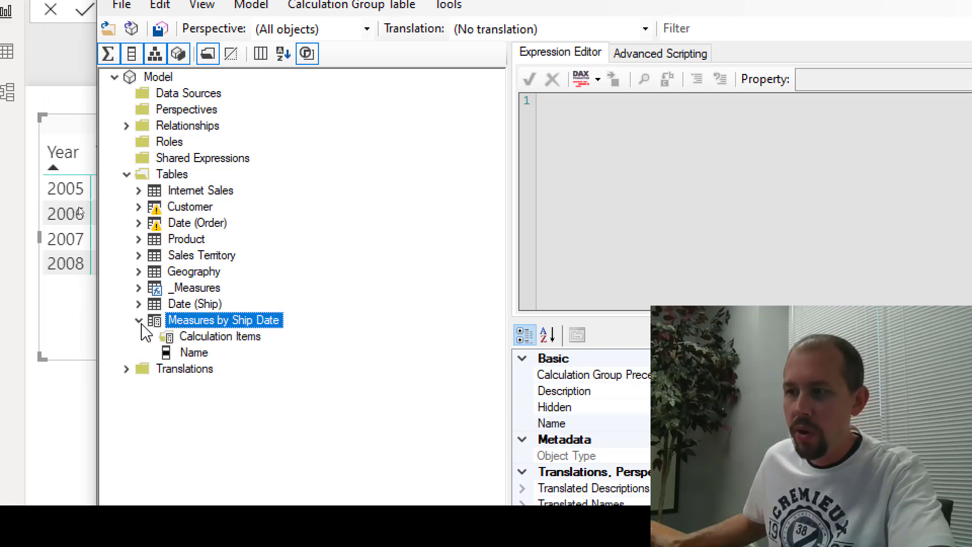
{"action": "left_click", "coordinate": [219, 340]}
{"action": "right_click", "coordinate": [219, 340]}
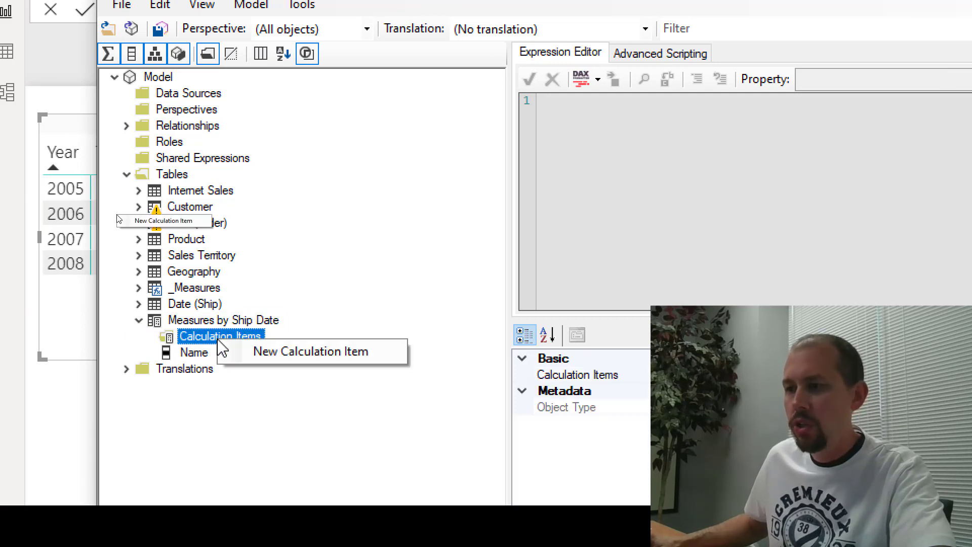
{"action": "left_click", "coordinate": [266, 353]}
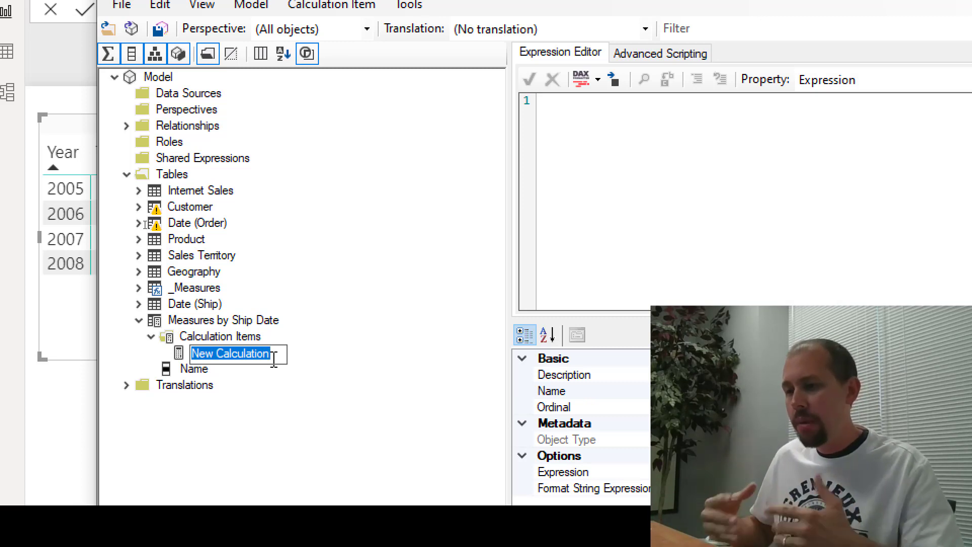
{"action": "type", "text": "Current"}
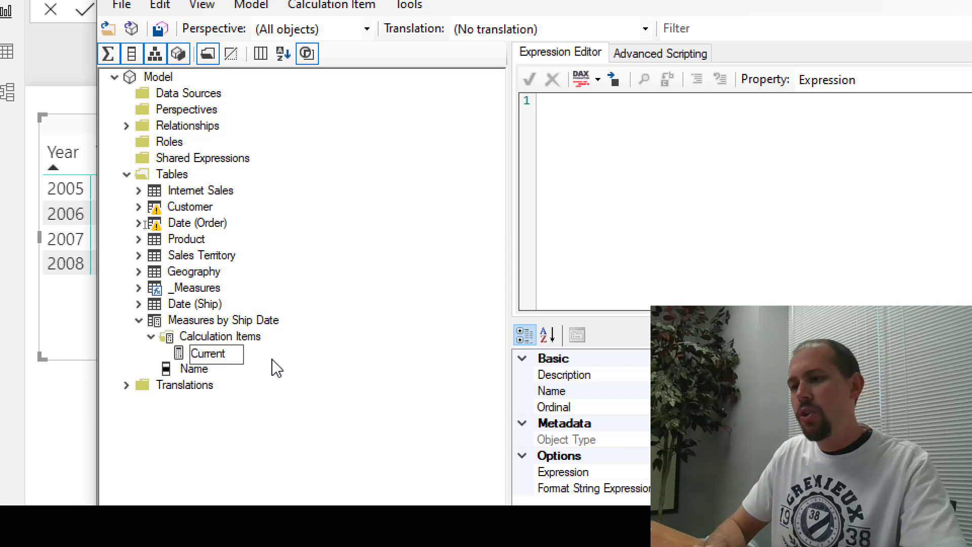
{"action": "key", "text": "BackSpace"}
{"action": "key", "text": "BackSpace"}
{"action": "key", "text": "BackSpace"}
{"action": "key", "text": "BackSpace"}
{"action": "key", "text": "BackSpace"}
{"action": "key", "text": "BackSpace"}
{"action": "key", "text": "BackSpace"}
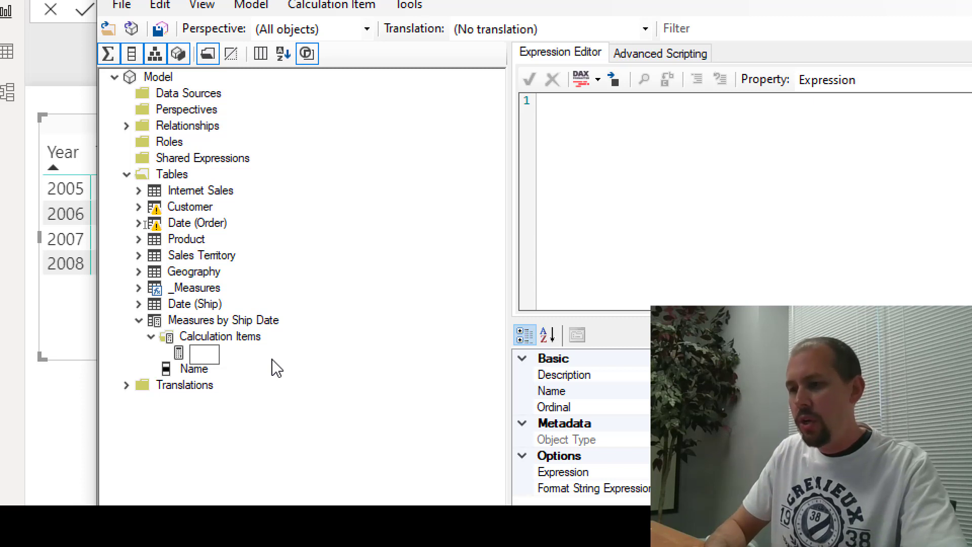
Name the new calculation item "Measure by Ship Date".
{"action": "type", "text": "Measure b"}
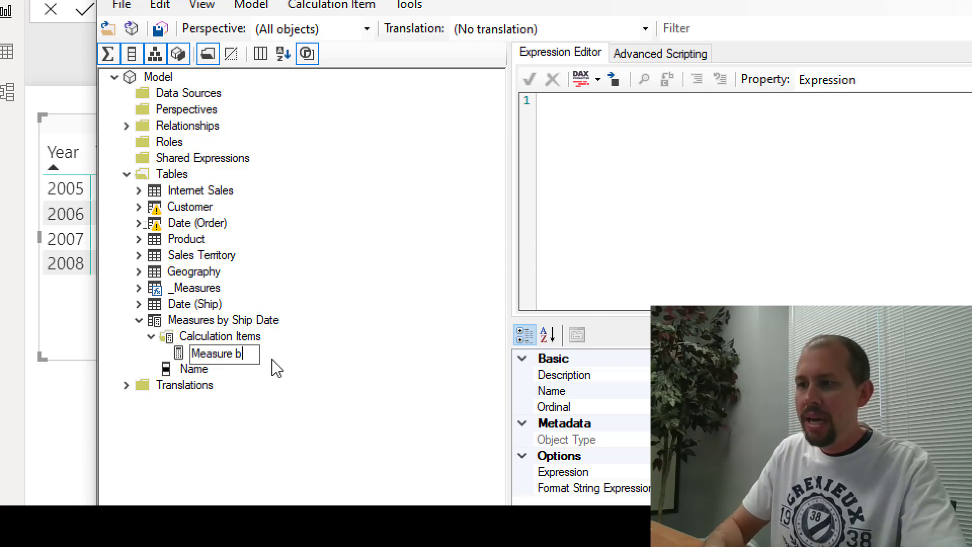
{"action": "type", "text": "y Ship Date"}
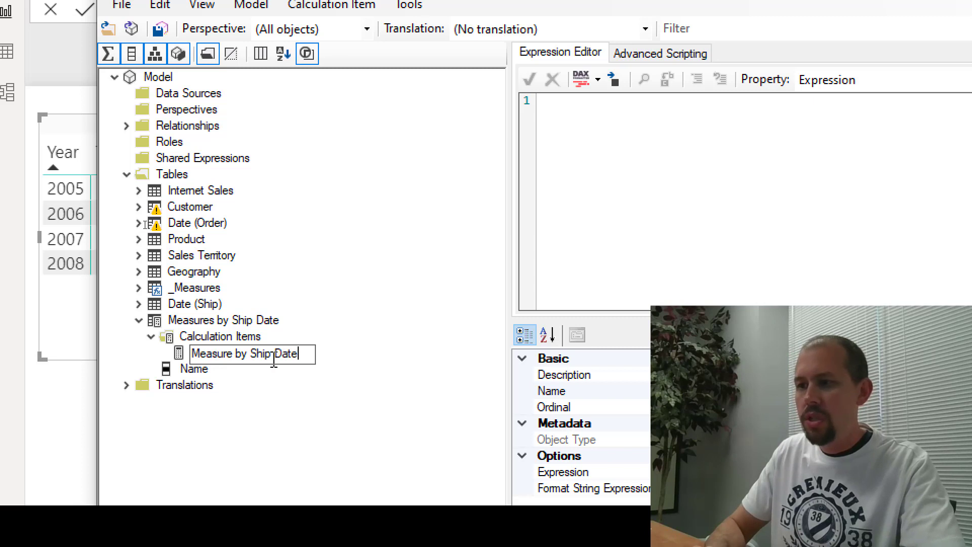
{"action": "key", "text": "Return"}
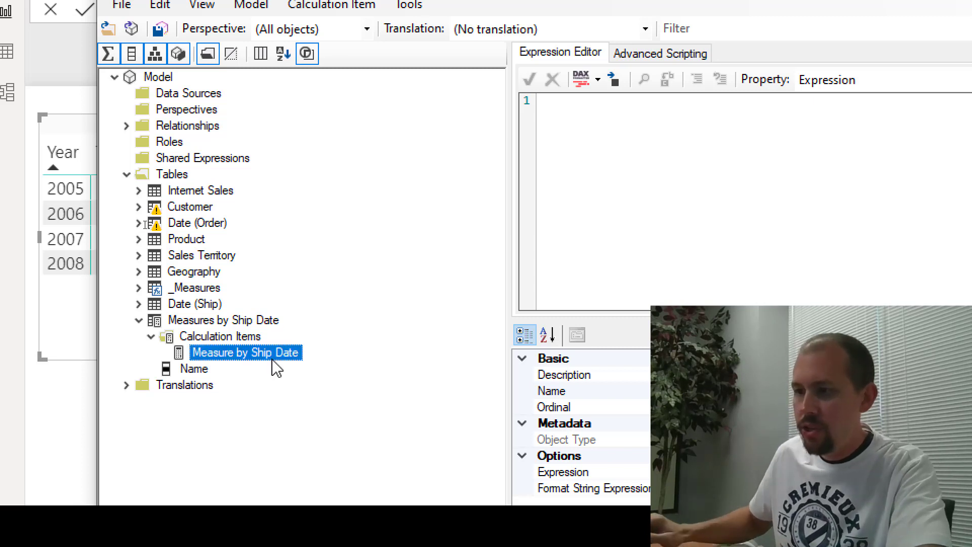
Rename the Name column of the Measures by Ship Date calculation group as MyColumnName.
{"action": "left_click", "coordinate": [192, 374]}
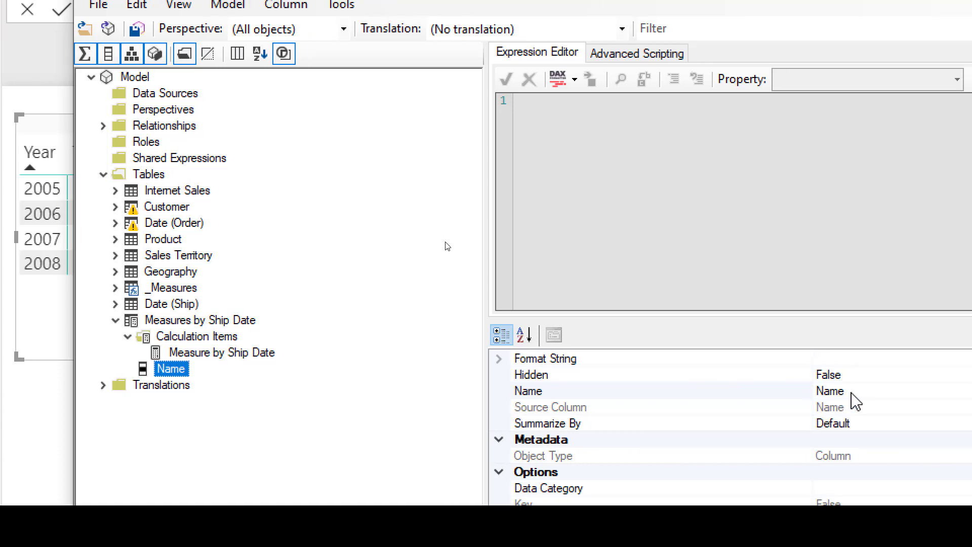
{"action": "left_click", "coordinate": [879, 391]}
{"action": "left_click_drag", "start_coordinate": [853, 393], "coordinate": [810, 393]}
{"action": "key", "text": "BackSpace"}
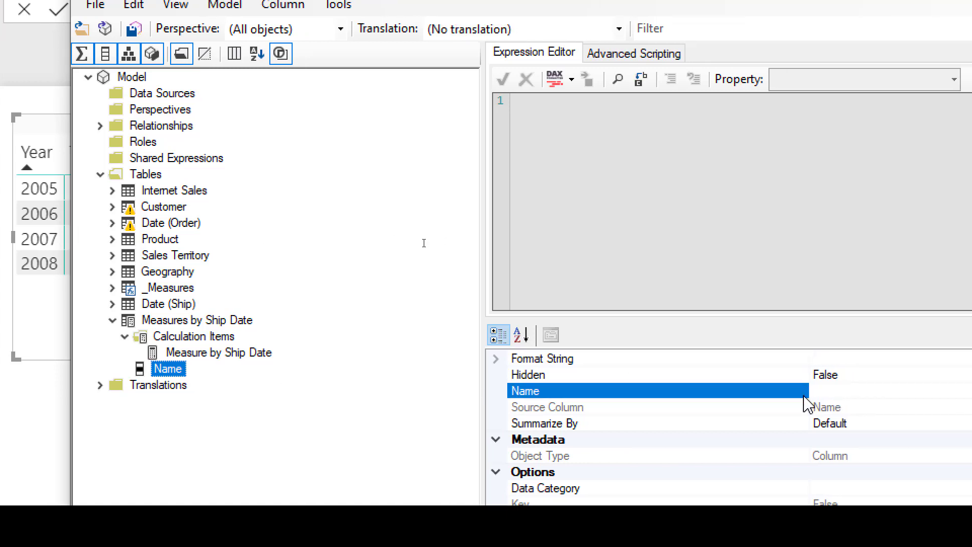
{"action": "type", "text": "MyColumnName"}
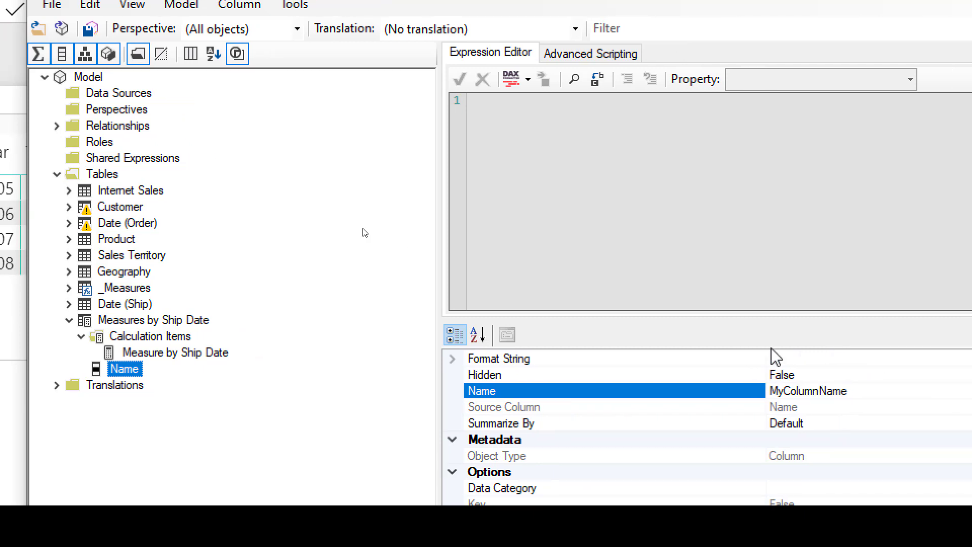
Start the Measure by Ship Date item's expression with CALCULATE( SELECTEDMEASURE(), USERELATIONSHIP( on separate lines.
{"action": "left_click", "coordinate": [203, 356]}
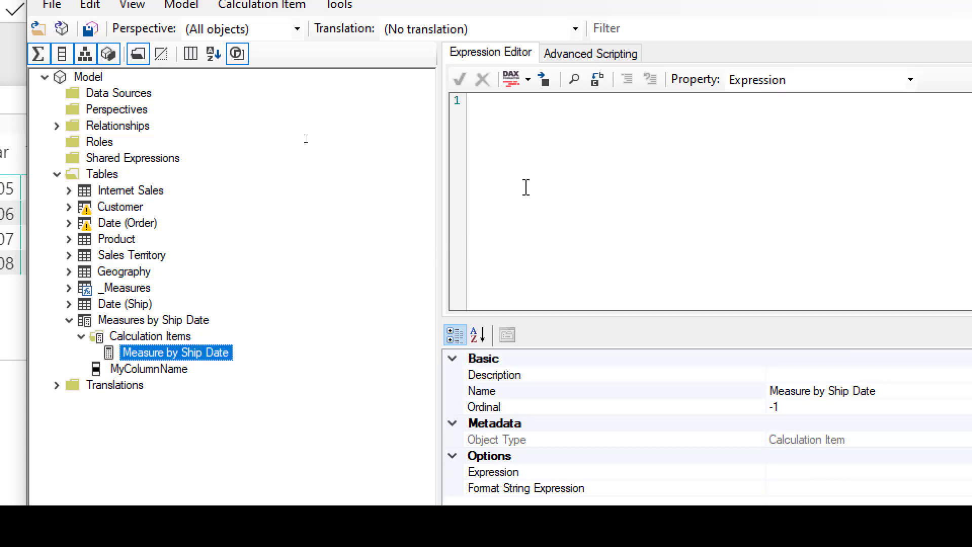
{"action": "type", "text": "CALC"}
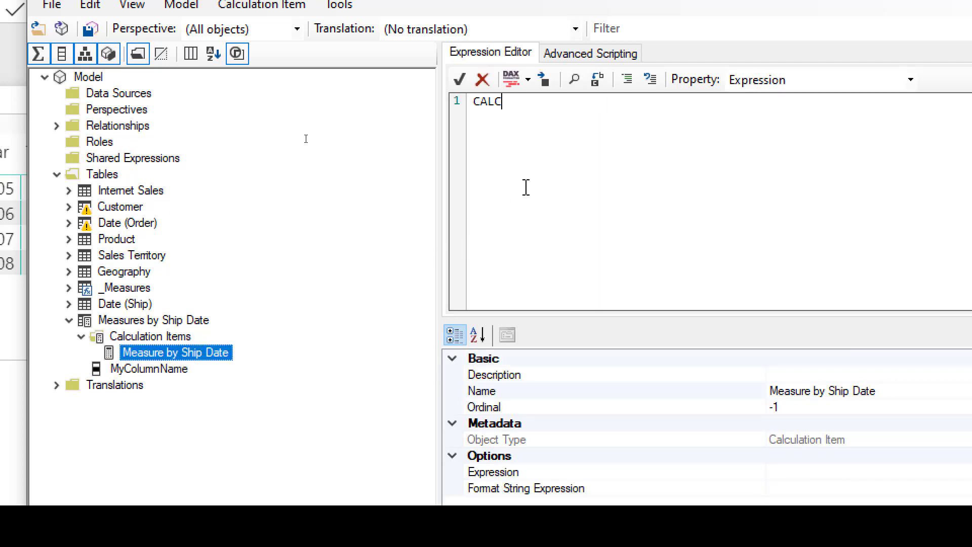
{"action": "type", "text": "ULATE"}
{"action": "type", "text": "TEDMEASURE"}
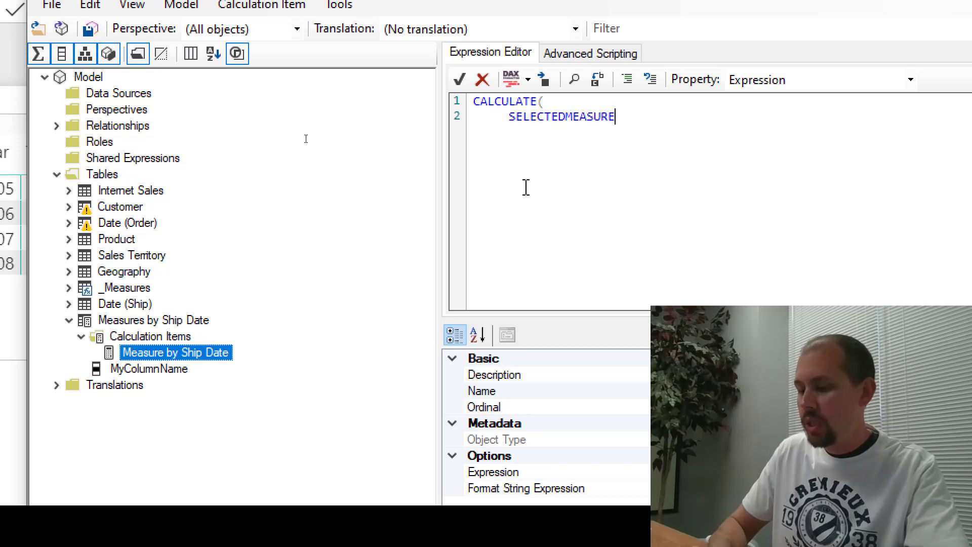
{"action": "type", "text": "(),"}
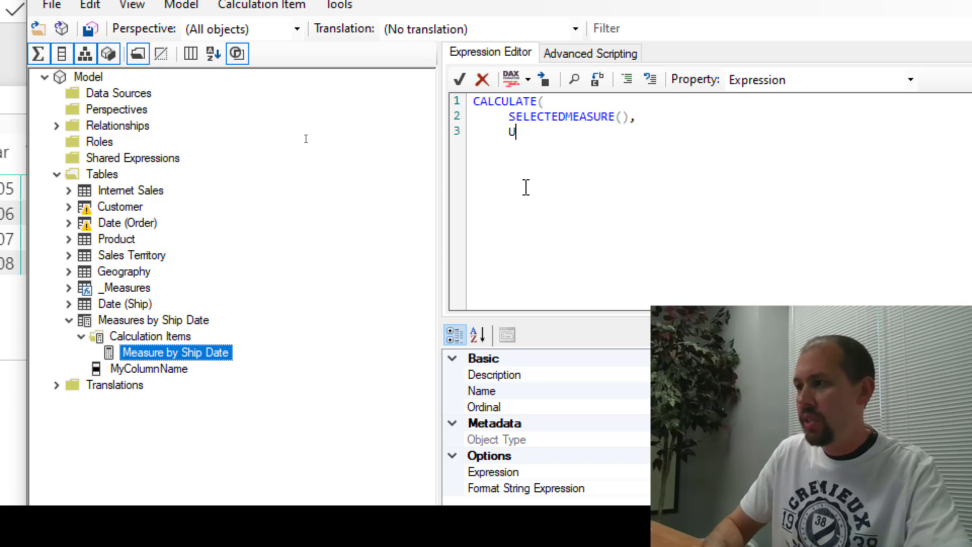
{"action": "type", "text": "ATIONSHI"}
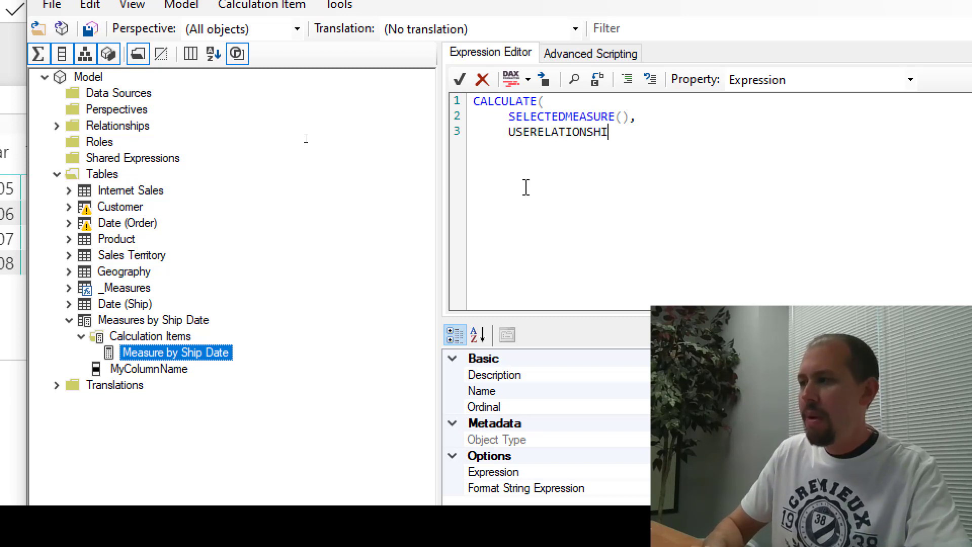
{"action": "type", "text": "P("}
{"action": "key", "text": "Return"}
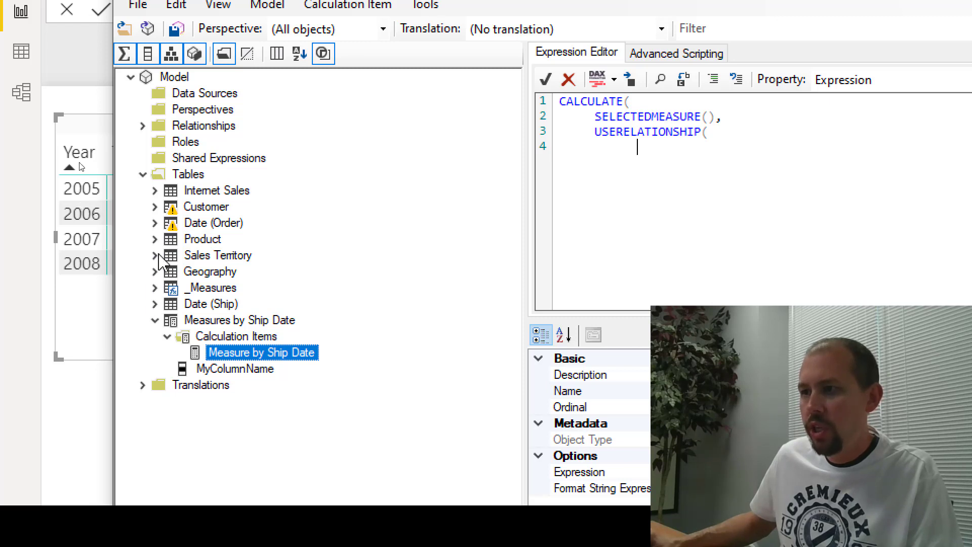
Insert the ShipDate column of the Internet Sales table as the first USERELATIONSHIP argument, followed by a comma.
{"action": "left_click", "coordinate": [155, 190]}
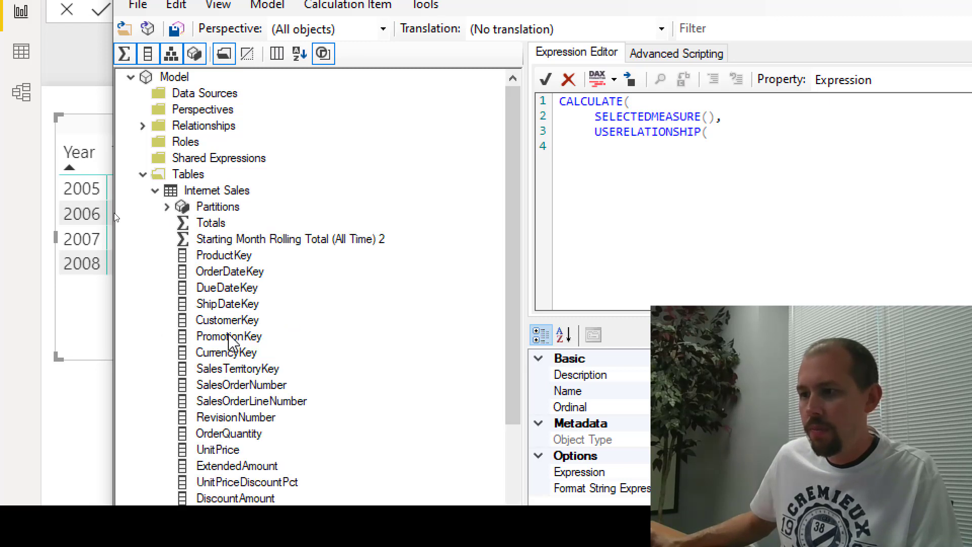
{"action": "scroll", "coordinate": [227, 336], "scroll_direction": "down", "scroll_amount": 2}
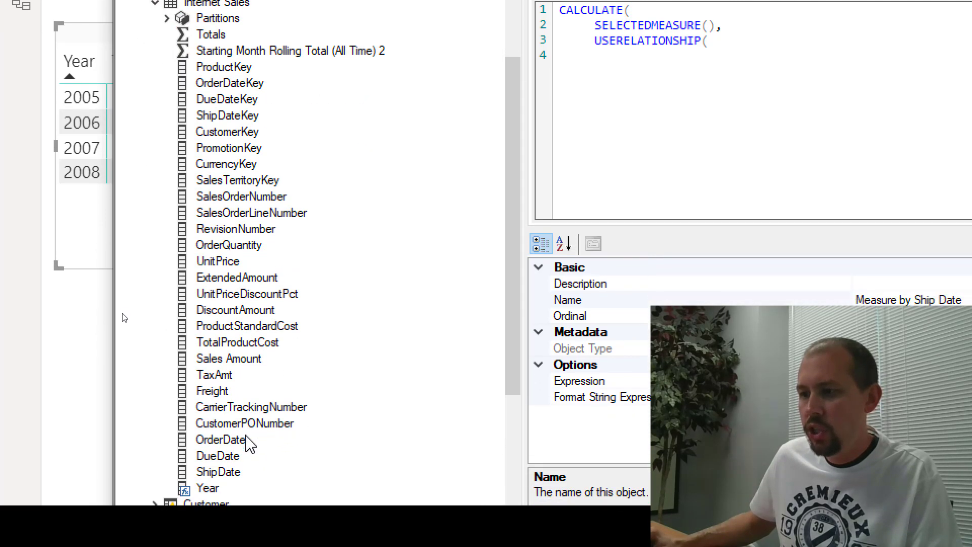
{"action": "left_click_drag", "start_coordinate": [225, 473], "coordinate": [441, 339]}
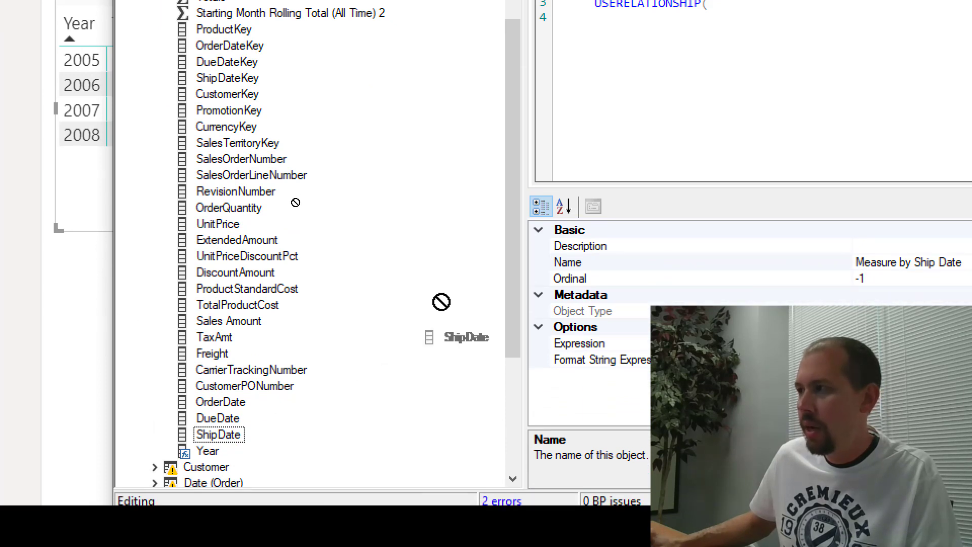
{"action": "left_click_drag", "start_coordinate": [441, 302], "coordinate": [669, 24]}
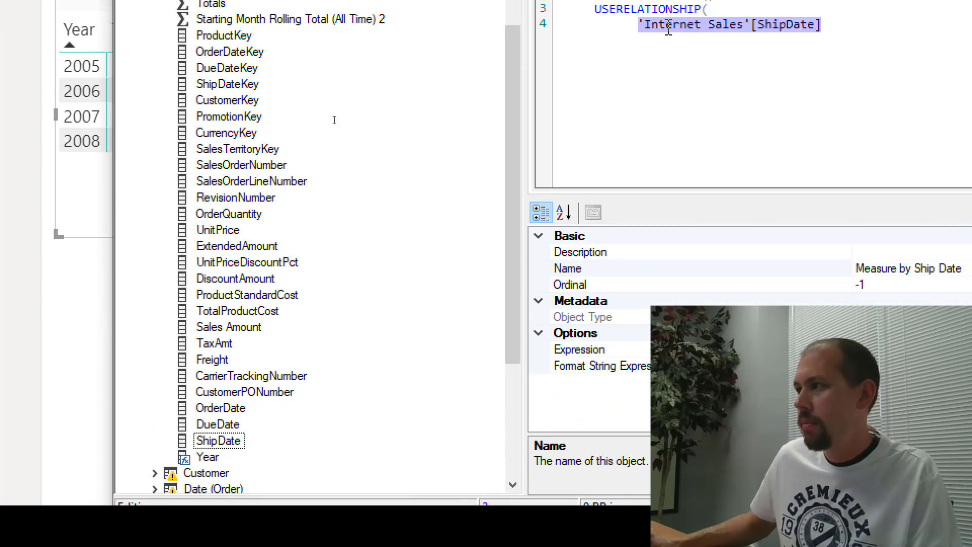
{"action": "left_click", "coordinate": [832, 30]}
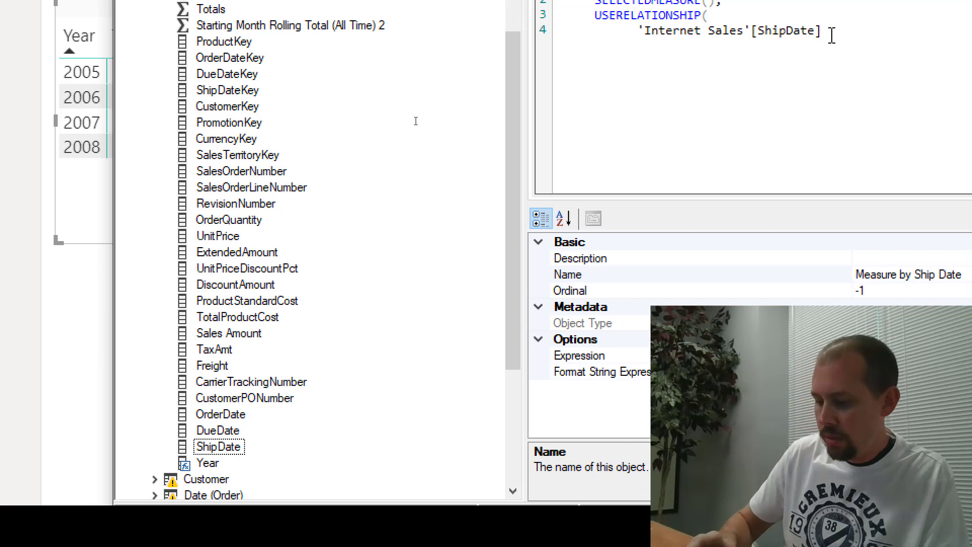
{"action": "type", "text": ","}
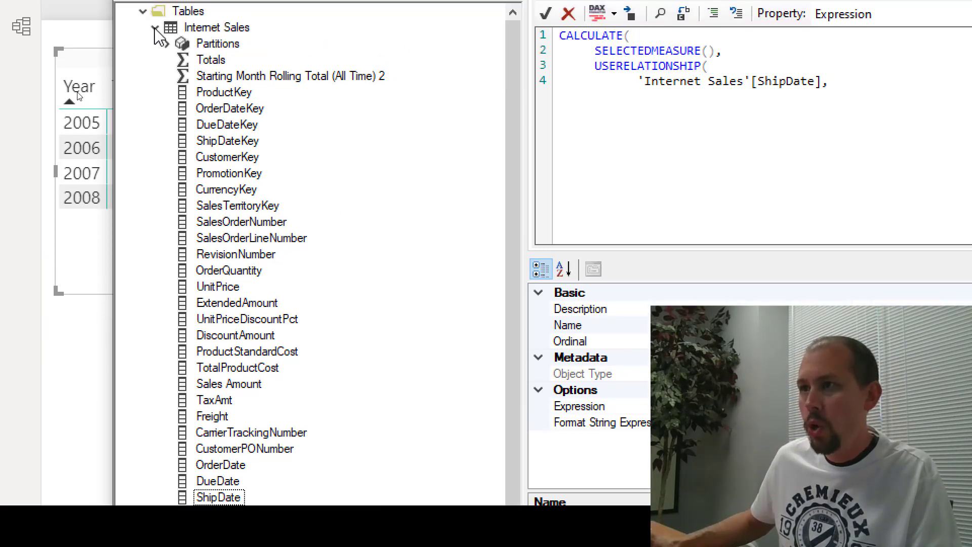
Add the Date column of the Date (Order) table as the second USERELATIONSHIP argument and enter a closing parenthesis.
{"action": "left_click", "coordinate": [155, 28]}
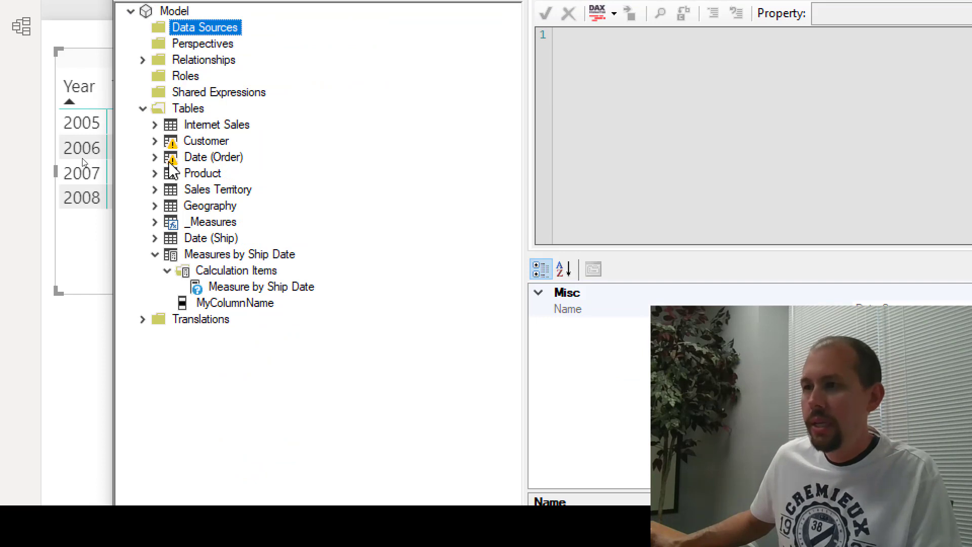
{"action": "left_click", "coordinate": [228, 291]}
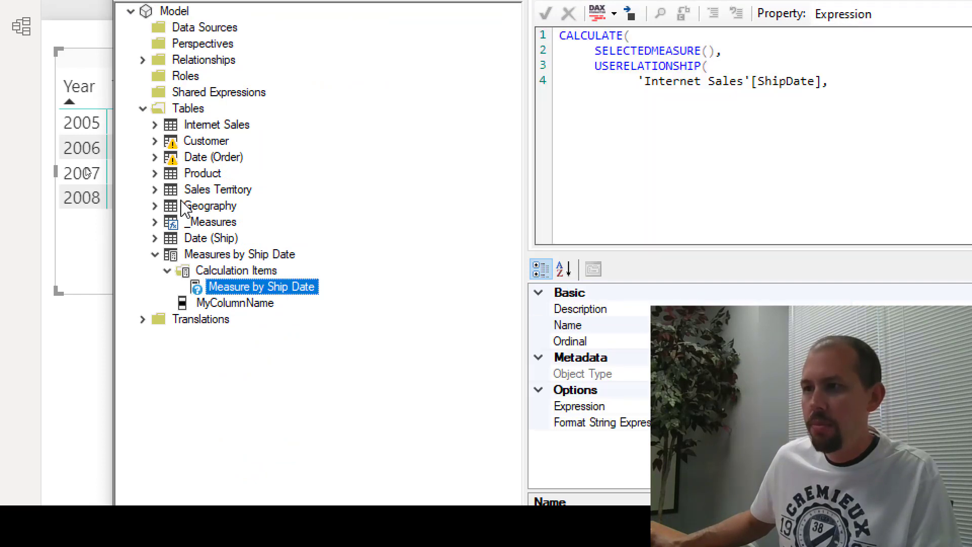
{"action": "left_click", "coordinate": [155, 157]}
{"action": "scroll", "coordinate": [236, 263], "scroll_direction": "down", "scroll_amount": 1}
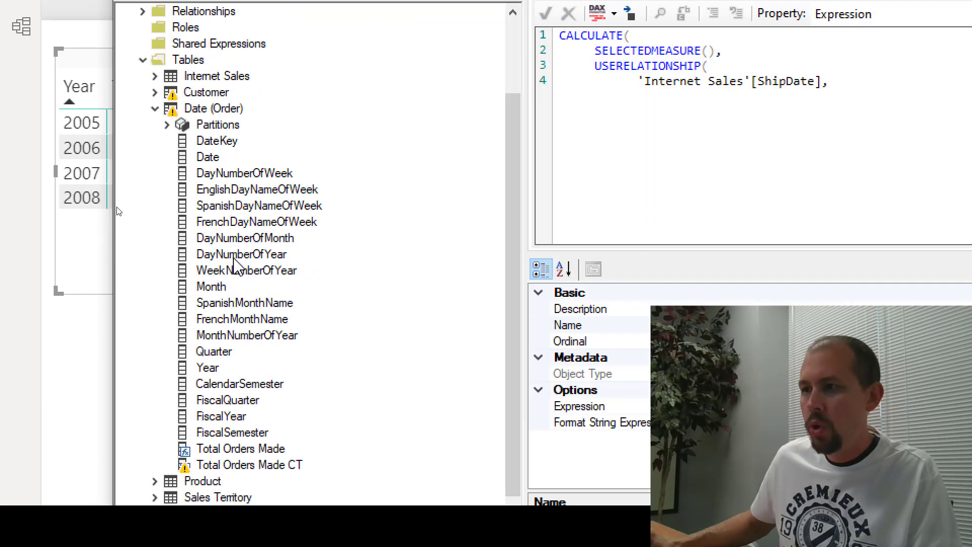
{"action": "scroll", "coordinate": [235, 263], "scroll_direction": "down", "scroll_amount": 1}
{"action": "left_click_drag", "start_coordinate": [208, 108], "coordinate": [833, 96]}
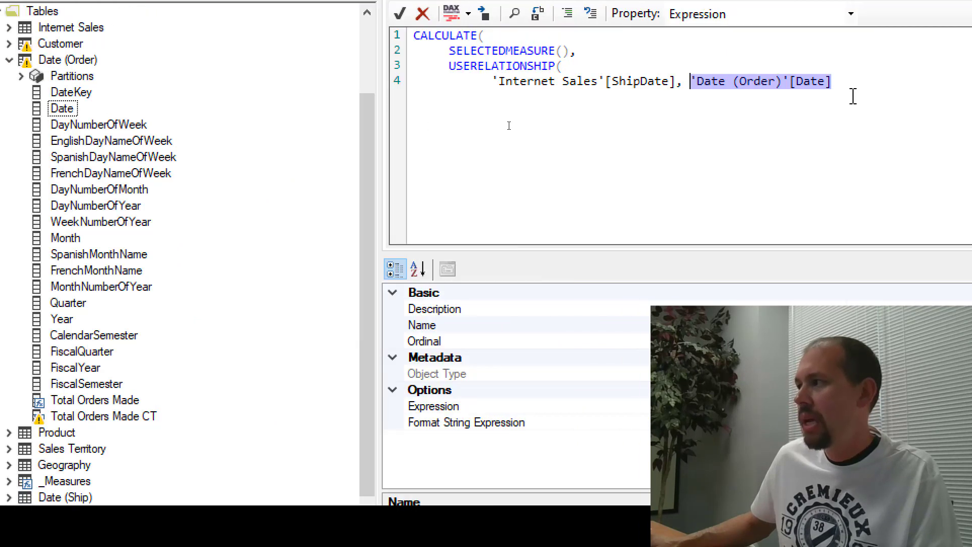
{"action": "left_click", "coordinate": [863, 87]}
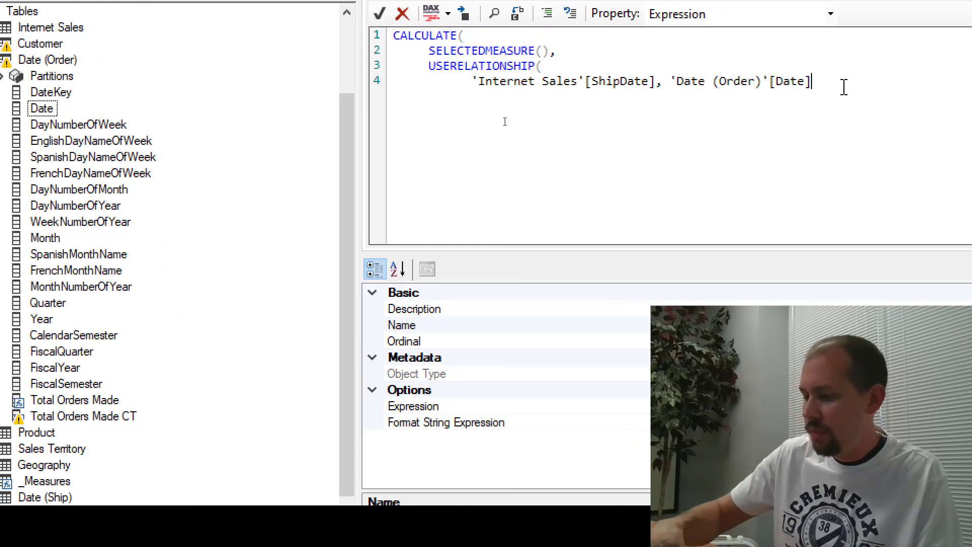
{"action": "type", "text": ")"}
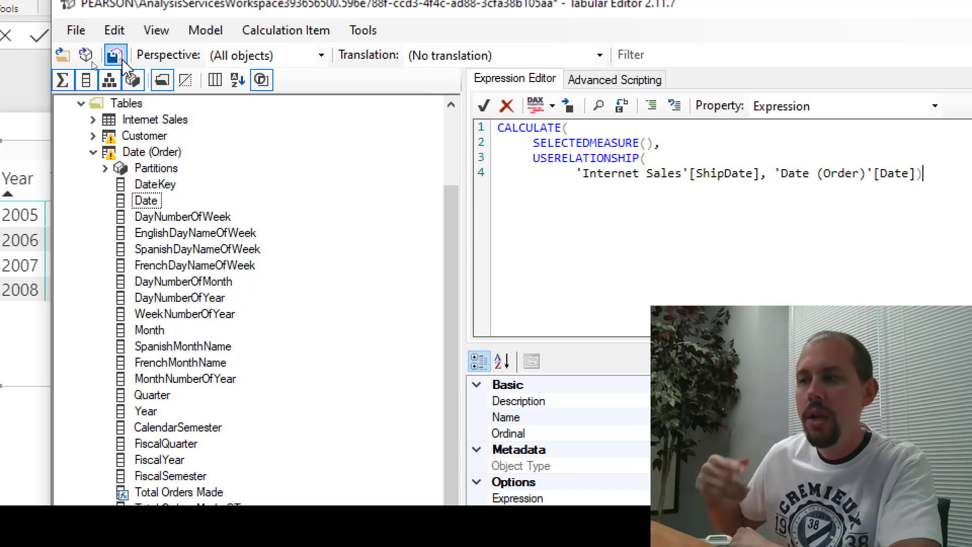
Save the changes to the connected model, switch back to Power BI Desktop and refresh the calculation groups.
{"action": "left_click", "coordinate": [121, 57]}
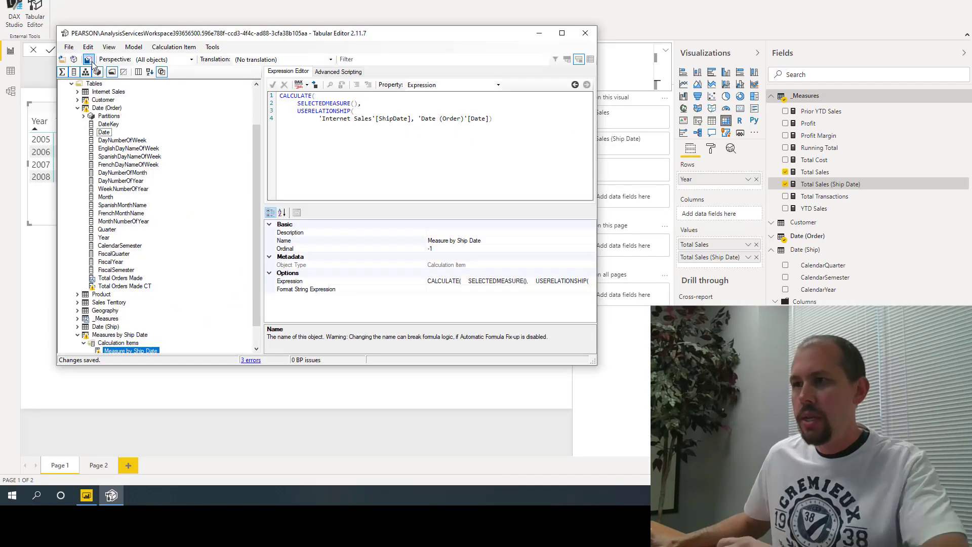
{"action": "key", "text": "alt+Tab"}
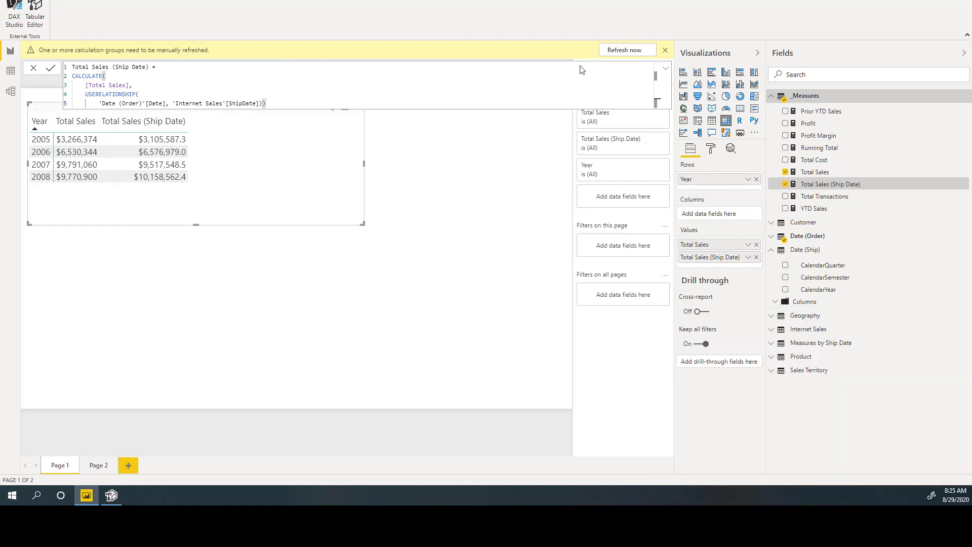
{"action": "left_click", "coordinate": [623, 50]}
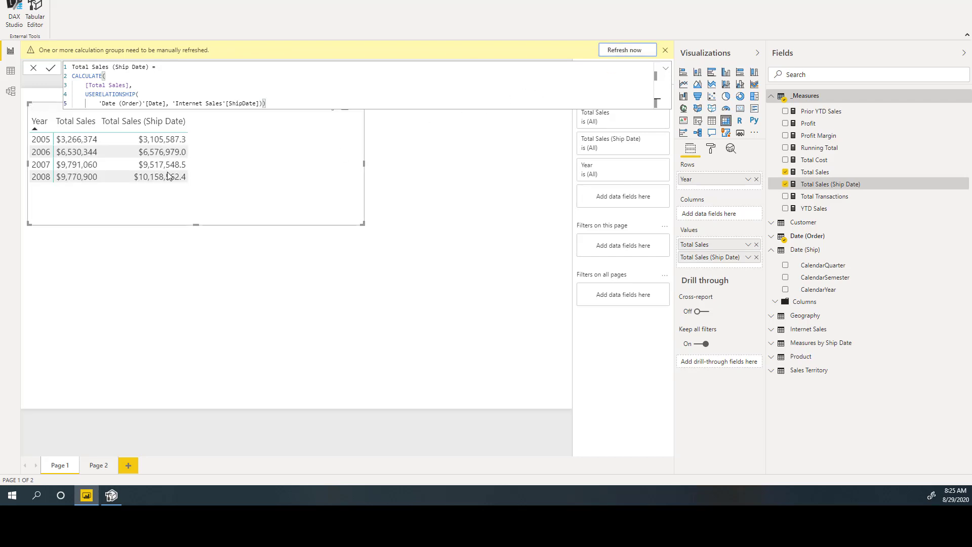
{"action": "left_click", "coordinate": [167, 166]}
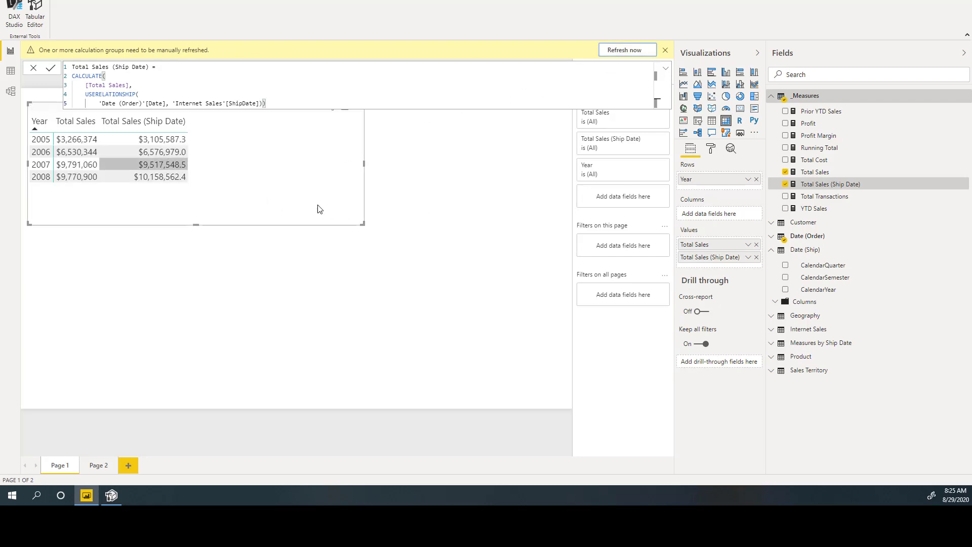
Replace Total Sales (Ship Date) in the matrix with Total Cost, Profit, Profit Margin, Running Total, Total Transactions and YTD Sales.
{"action": "left_click", "coordinate": [757, 258]}
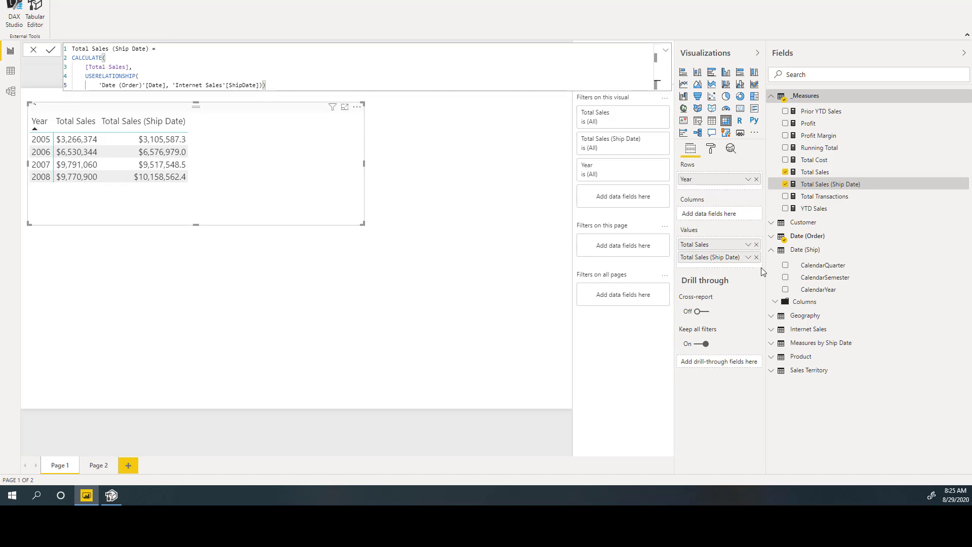
{"action": "left_click", "coordinate": [757, 257]}
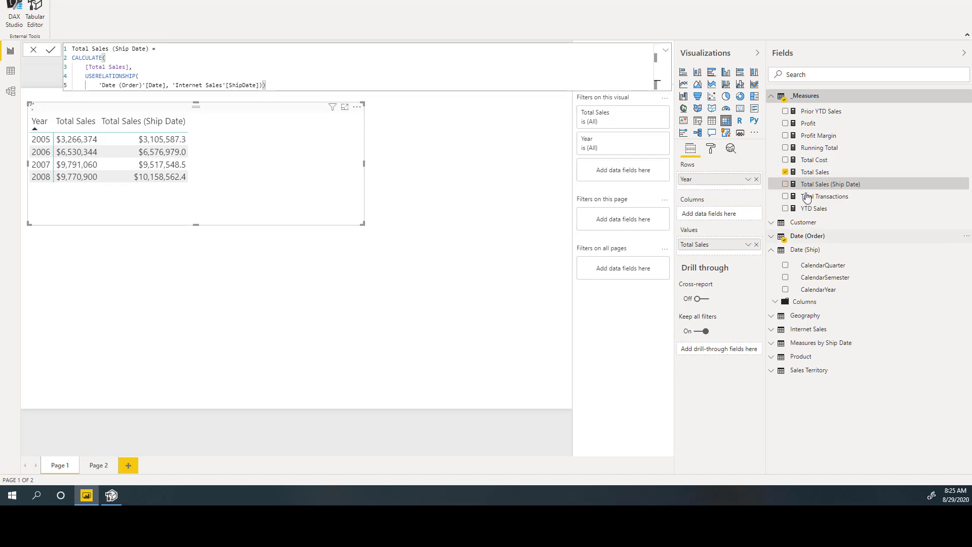
{"action": "left_click", "coordinate": [786, 160]}
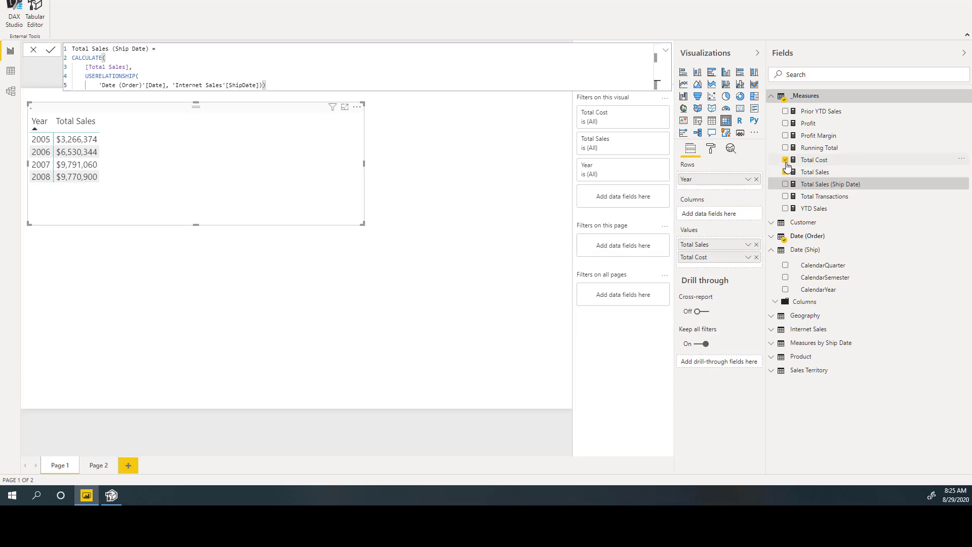
{"action": "left_click", "coordinate": [785, 123]}
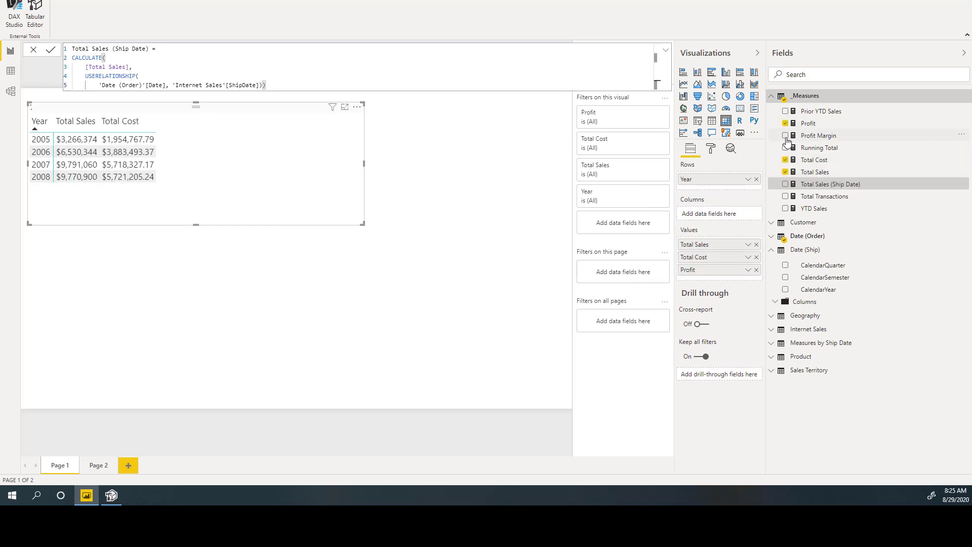
{"action": "left_click", "coordinate": [786, 136]}
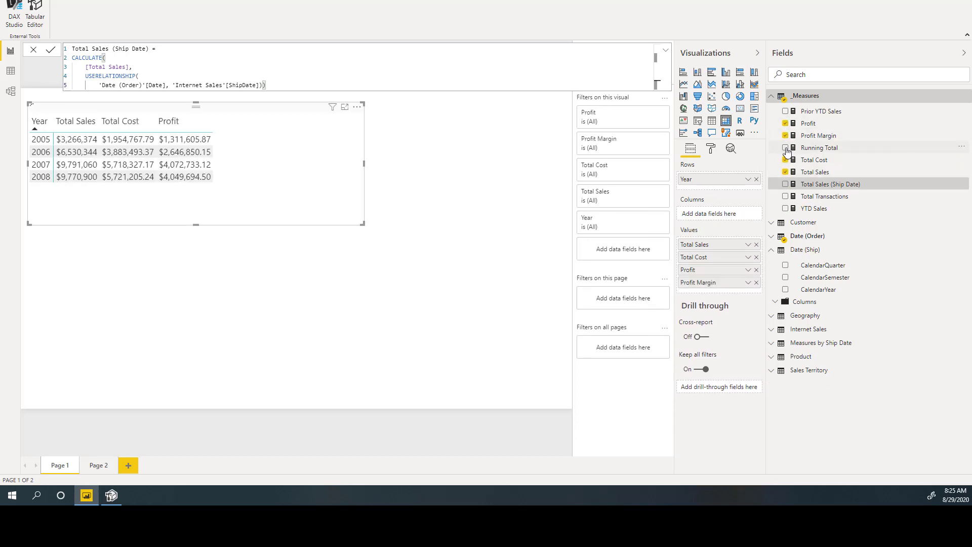
{"action": "left_click", "coordinate": [785, 147]}
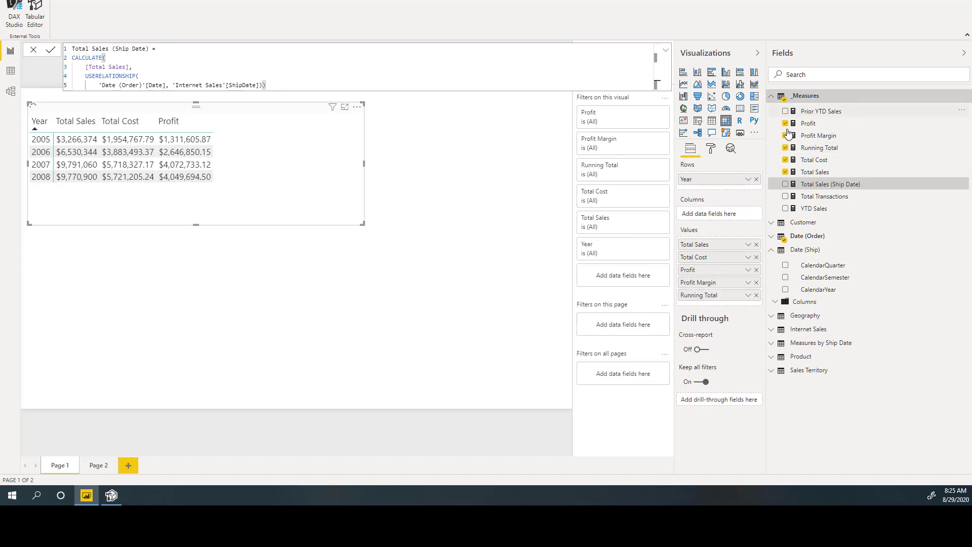
{"action": "left_click", "coordinate": [785, 197]}
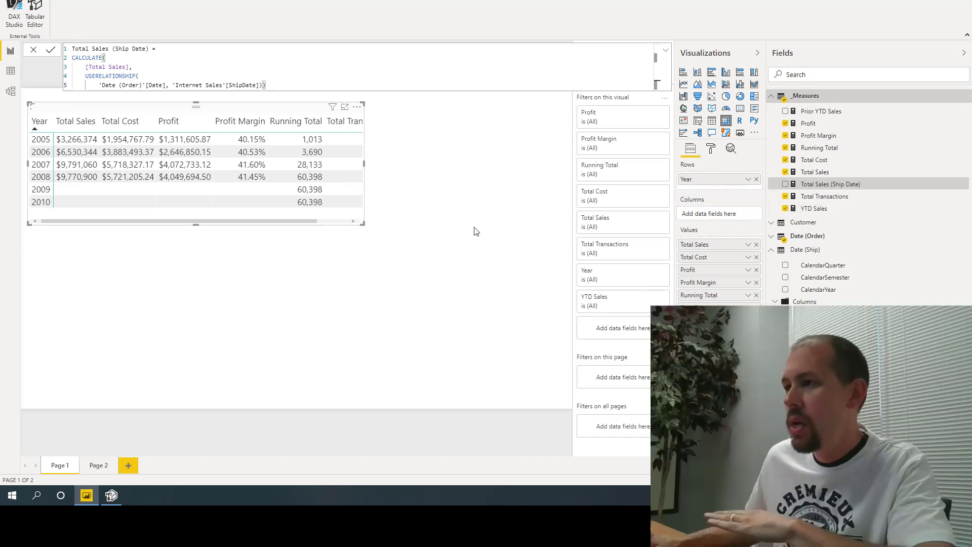
Widen the matrix until all its measure columns fit, and place a duplicate of it below the original.
{"action": "left_click_drag", "start_coordinate": [485, 230], "coordinate": [516, 226]}
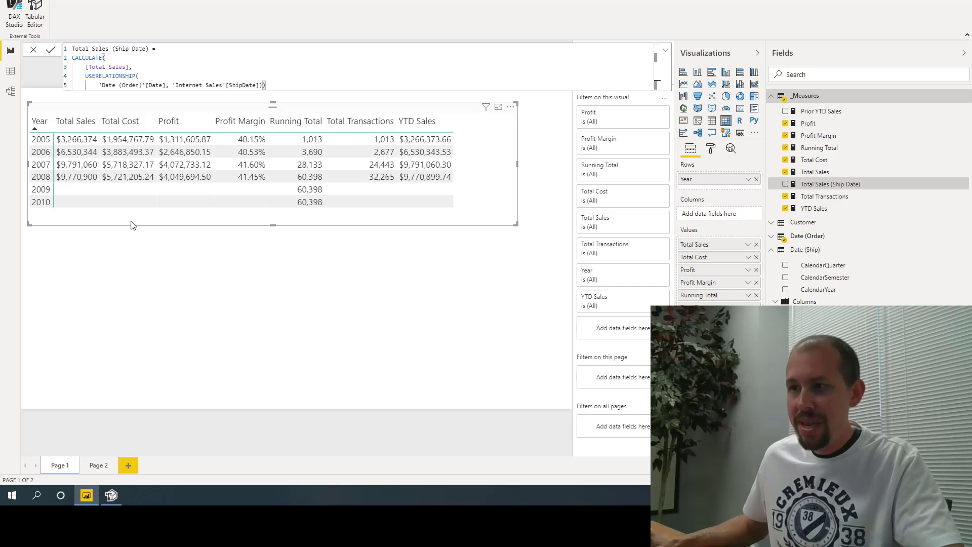
{"action": "left_click", "coordinate": [212, 221]}
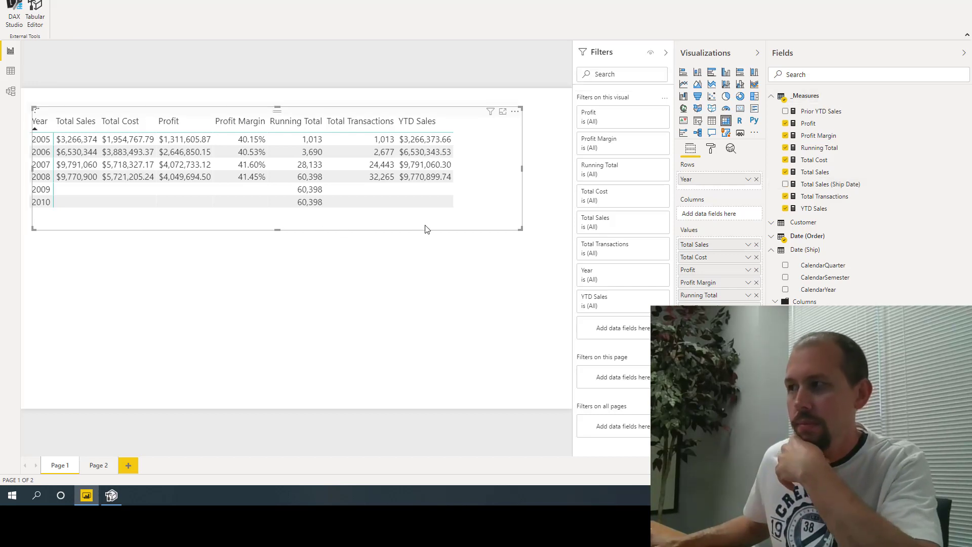
{"action": "left_click_drag", "start_coordinate": [499, 231], "coordinate": [483, 264]}
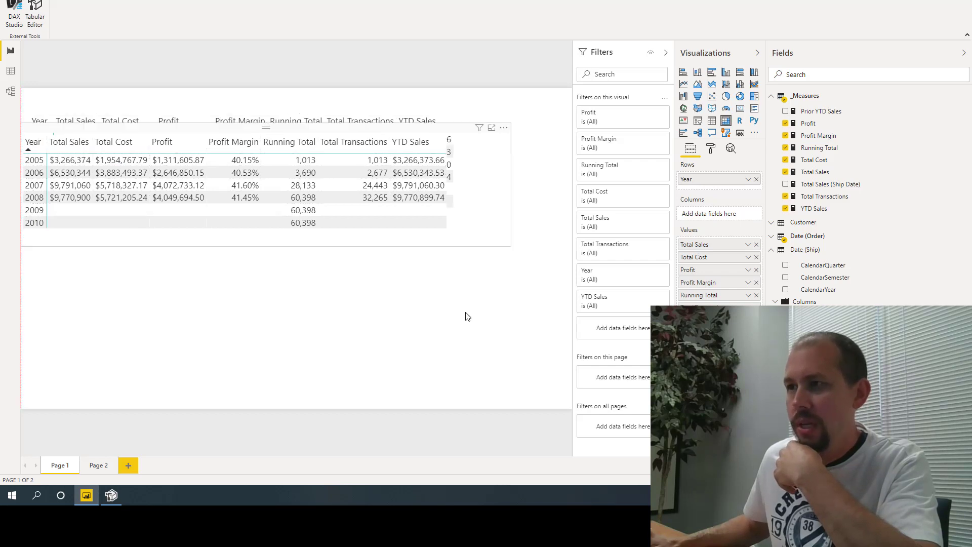
{"action": "left_click_drag", "start_coordinate": [467, 317], "coordinate": [467, 359]}
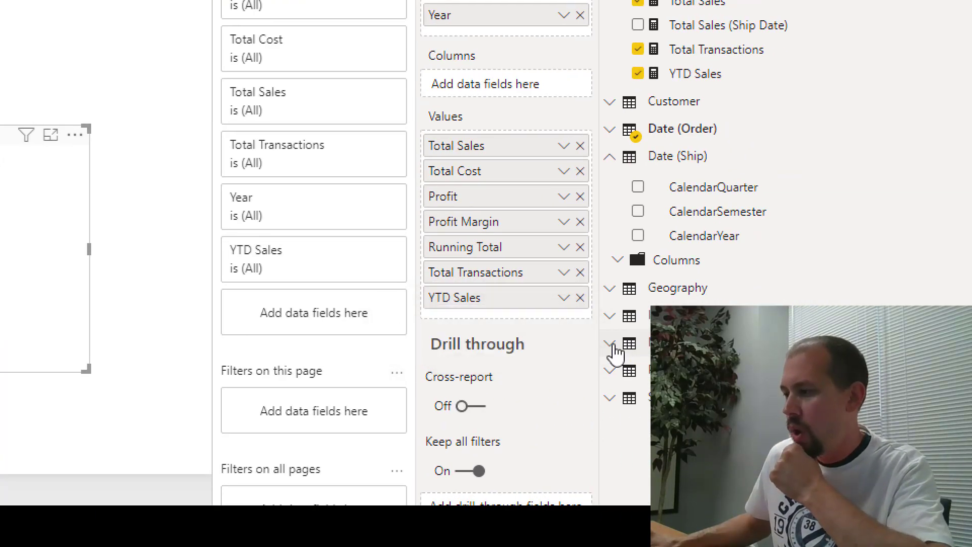
Add MyColumnName from the Measures by Ship Date table to the duplicate matrix's columns and check the visual's error details.
{"action": "left_click", "coordinate": [610, 344]}
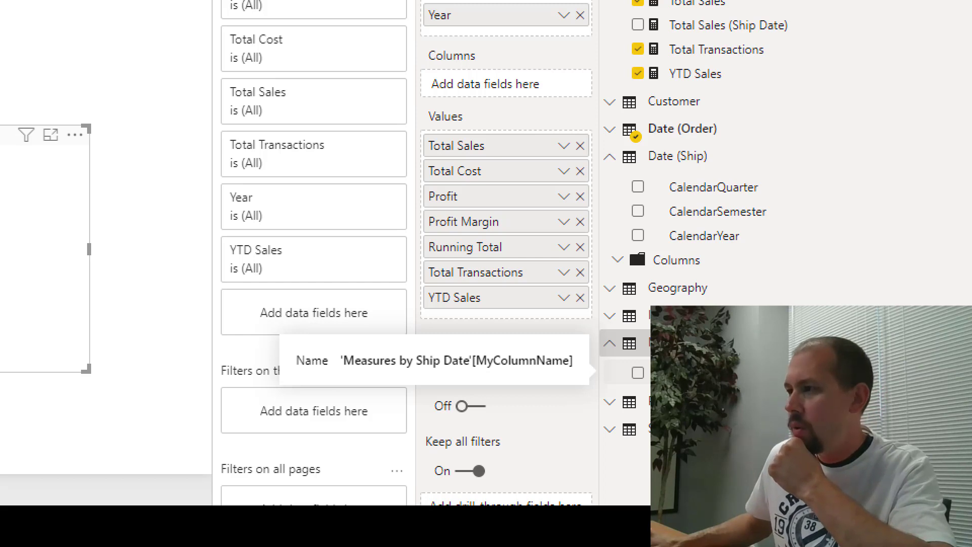
{"action": "left_click_drag", "start_coordinate": [668, 372], "coordinate": [485, 88]}
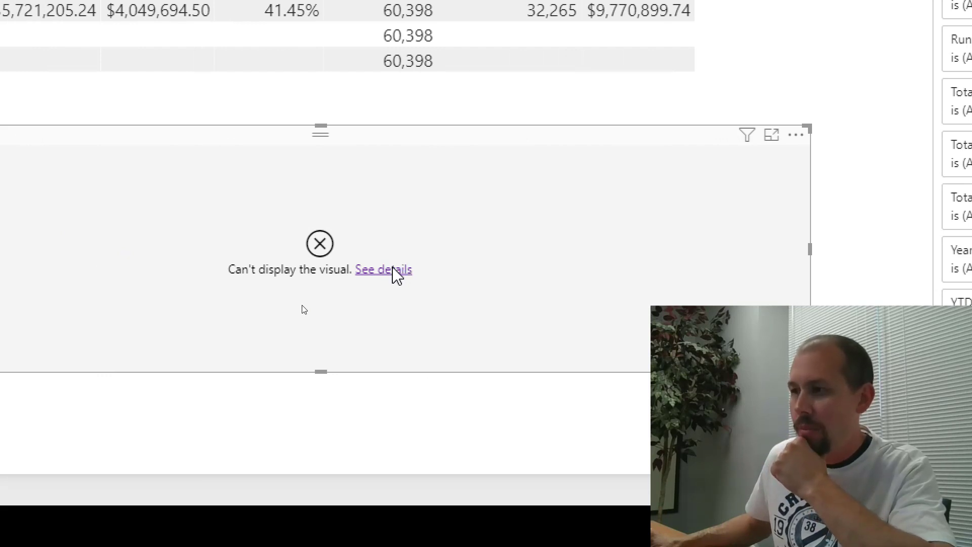
{"action": "left_click", "coordinate": [394, 269]}
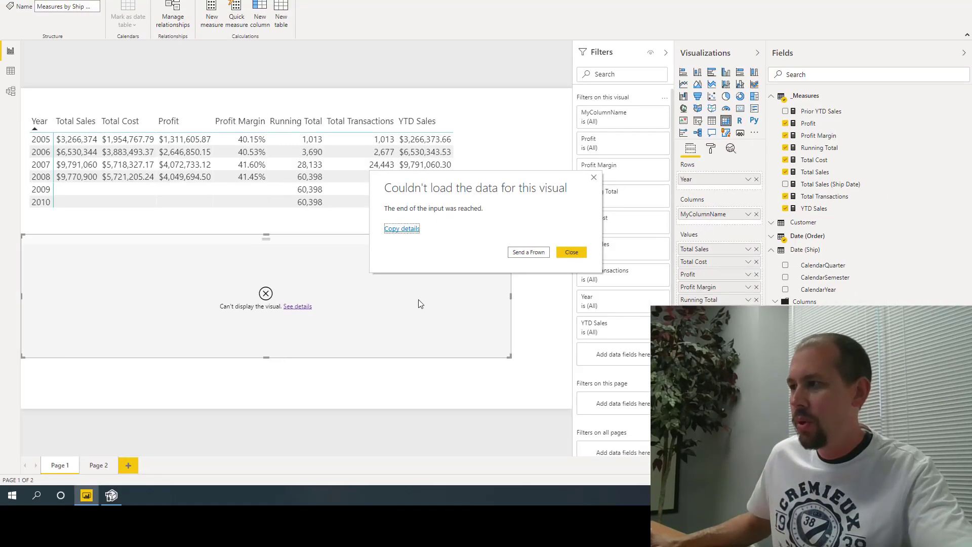
{"action": "left_click", "coordinate": [567, 258]}
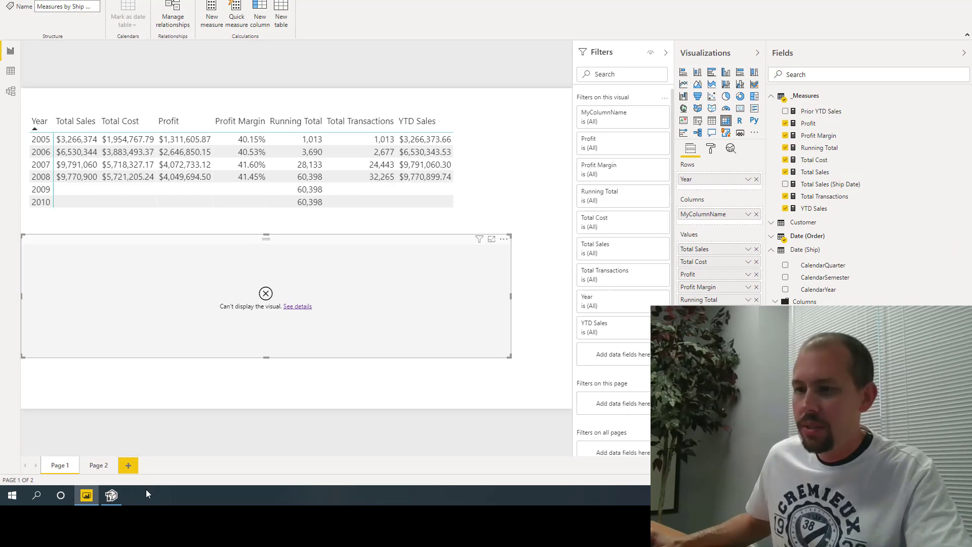
In Tabular Editor, add the missing closing parenthesis to the Measure by Ship Date expression and save the changes to the connected model.
{"action": "left_click", "coordinate": [111, 495]}
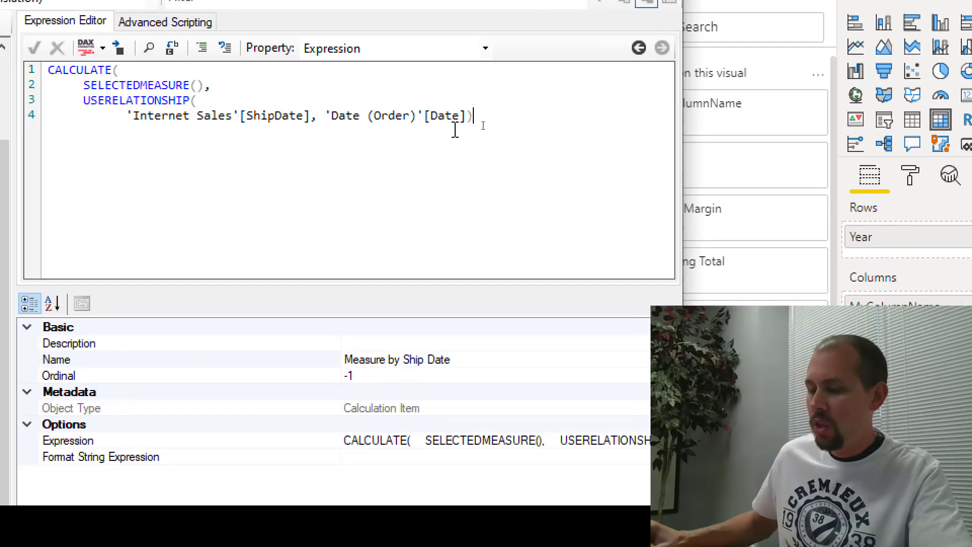
{"action": "type", "text": ")"}
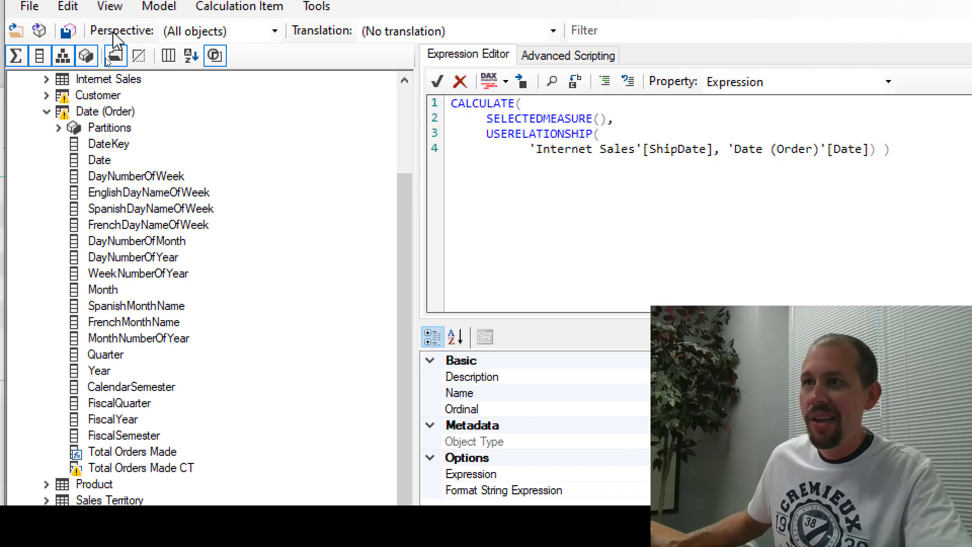
{"action": "left_click", "coordinate": [68, 31]}
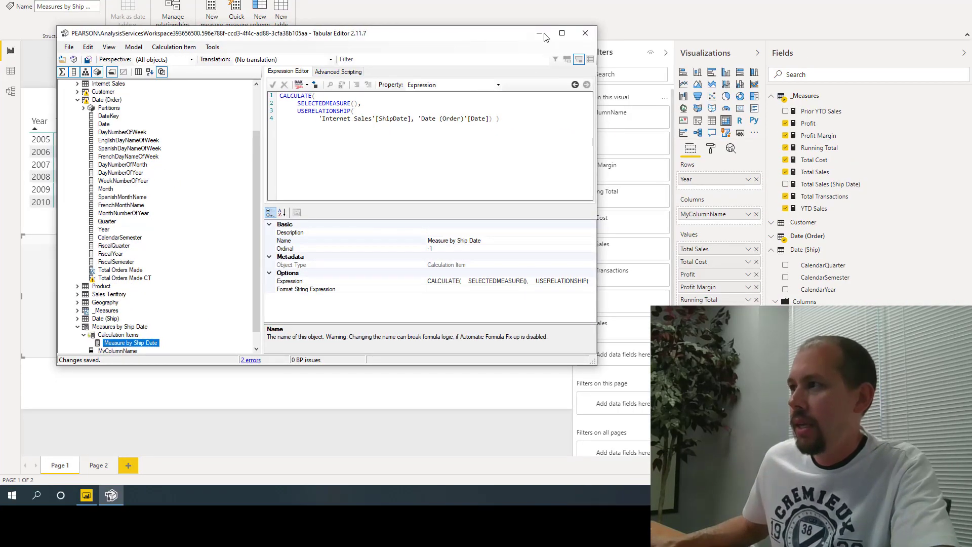
Return to Power BI Desktop and narrow the Year column of the lower matrix.
{"action": "left_click", "coordinate": [539, 34]}
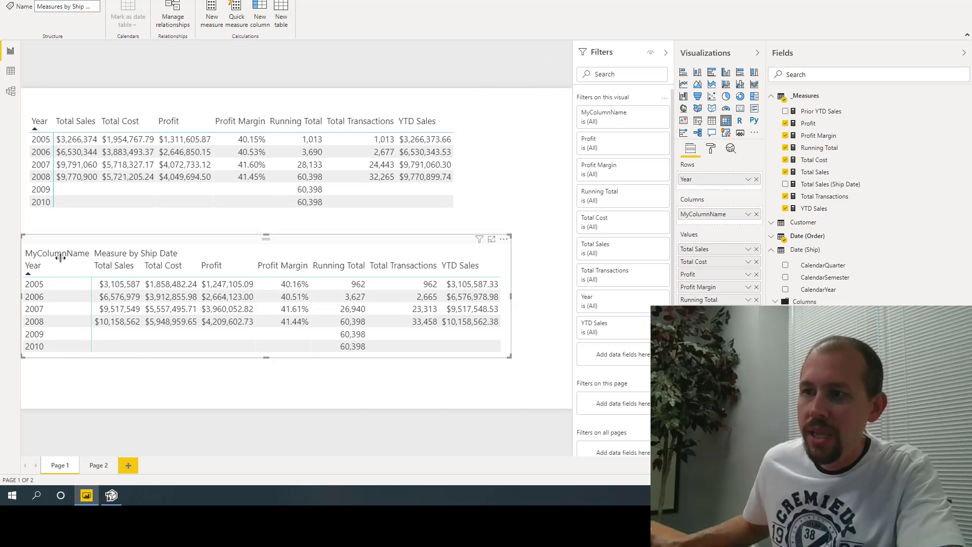
{"action": "left_click_drag", "start_coordinate": [58, 259], "coordinate": [57, 258]}
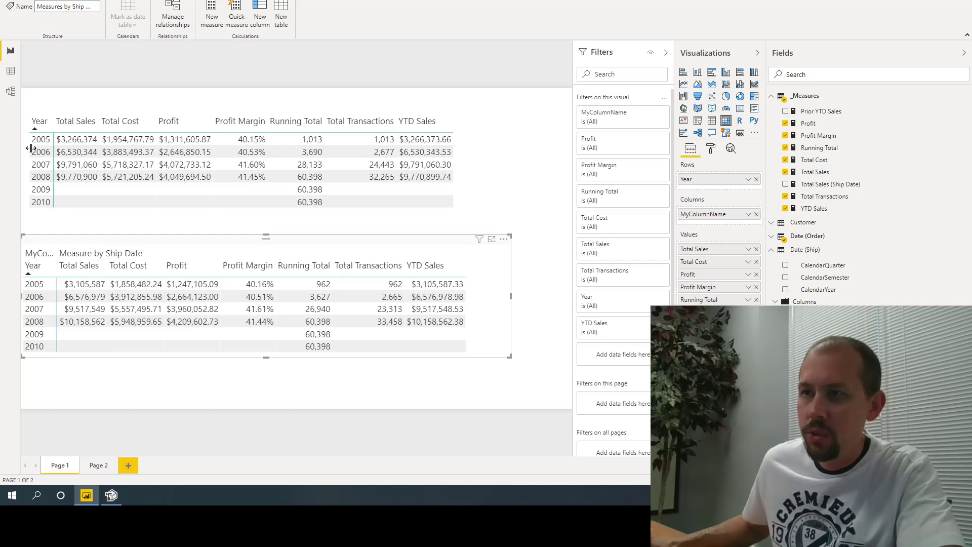